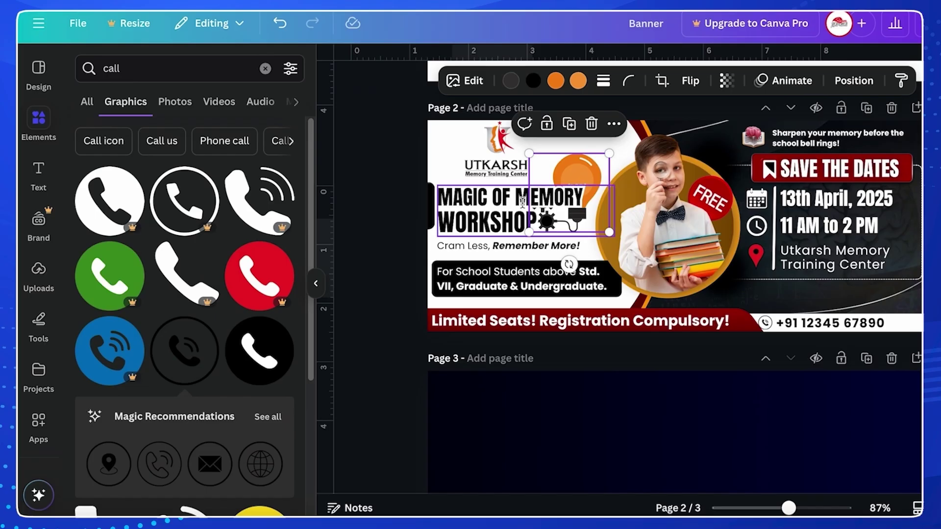
- Fine-tune the size of the black accent bar beside the MAGIC OF MEMORY WORKSHOP heading at page 2's left edge
left_click(428, 208)
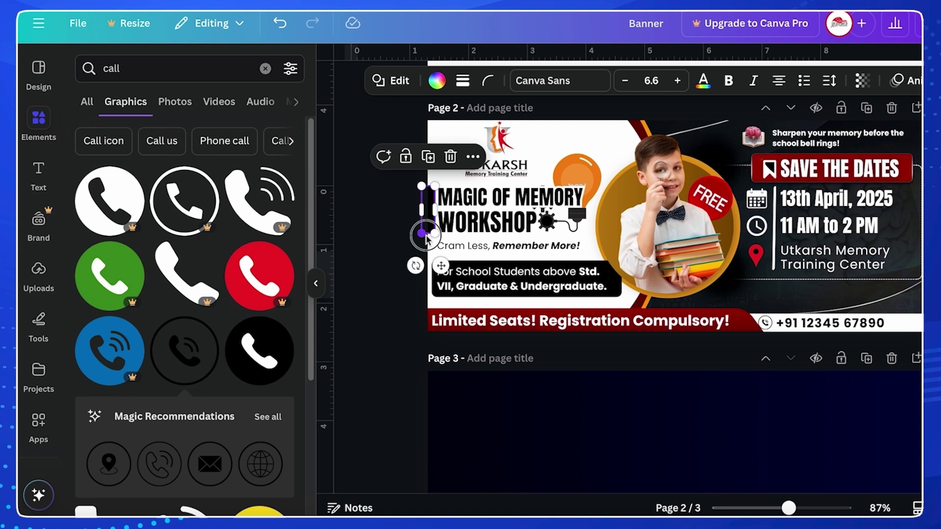
mouse_move(425, 238)
left_mouse_down()
mouse_move(424, 262)
mouse_move(424, 237)
left_mouse_up()
left_click(390, 227)
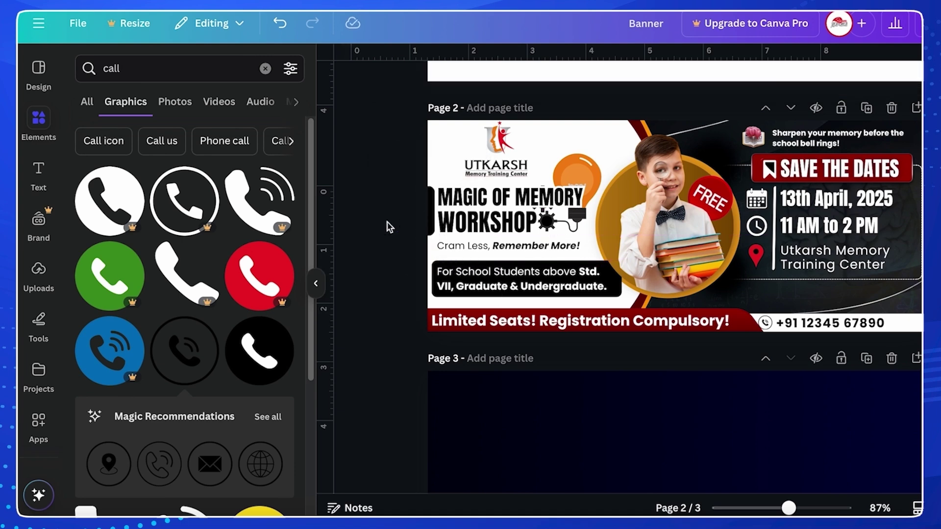
- Shift the Utkarsh logo slightly right and extend the black box behind the School Students text to the page's left edge
left_click(499, 171)
left_click_drag(531, 178, 535, 182)
left_click(398, 179)
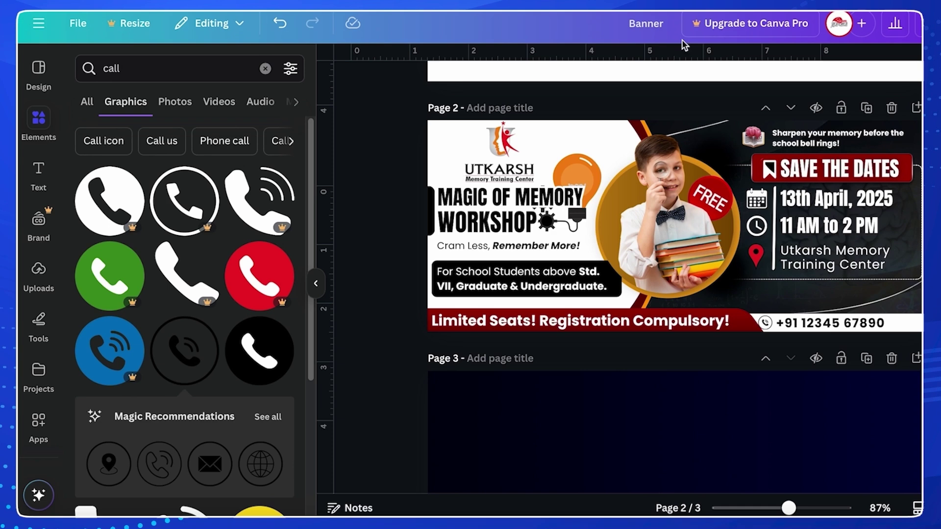
left_click(460, 263)
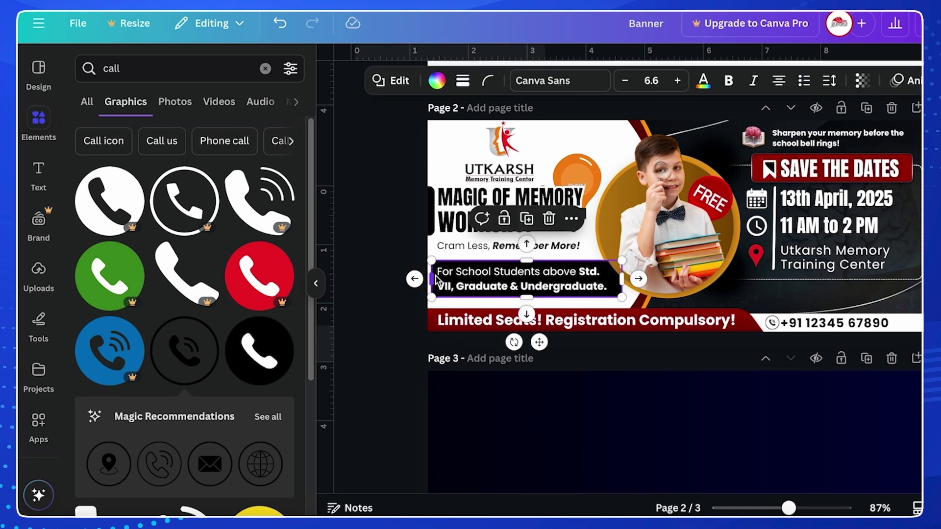
left_click(405, 223)
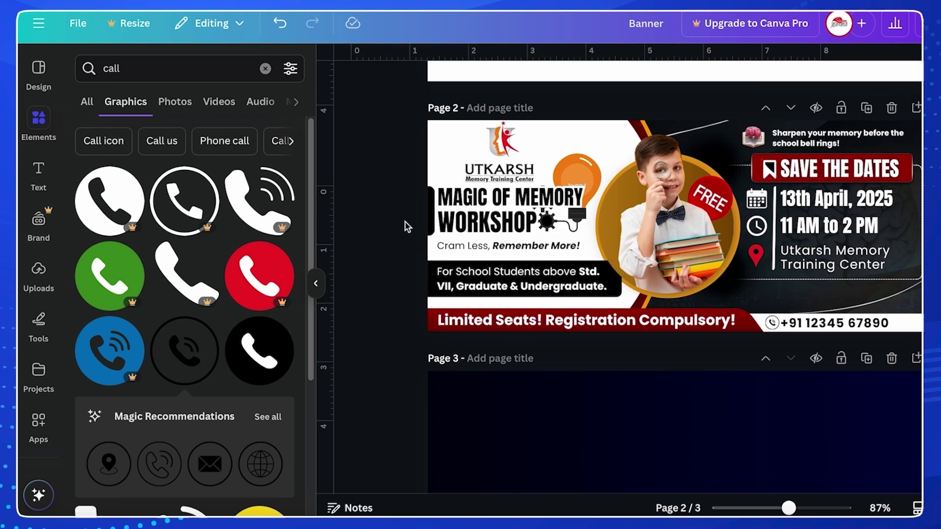
- Narrow the dark red square into a thin vertical bar beside the School Students text and recolour it white
left_click_drag(510, 260, 449, 285)
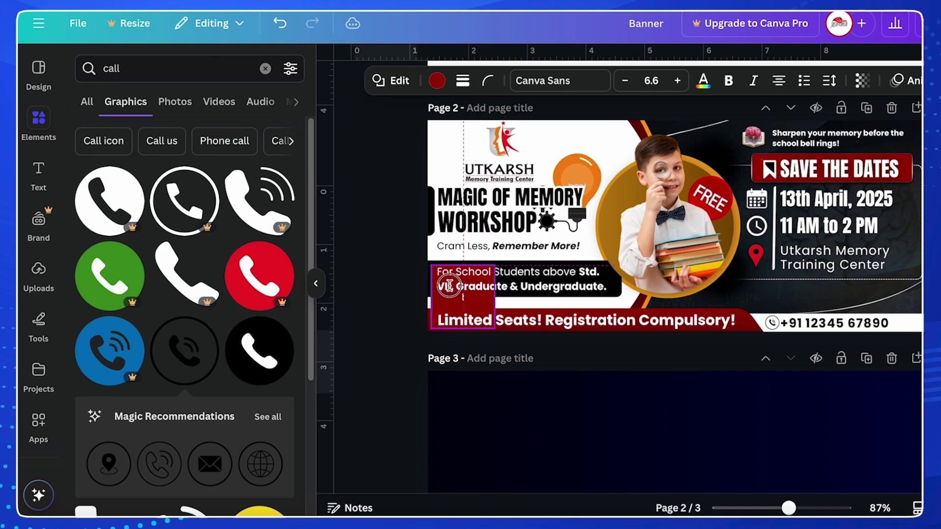
left_click_drag(463, 329, 432, 280)
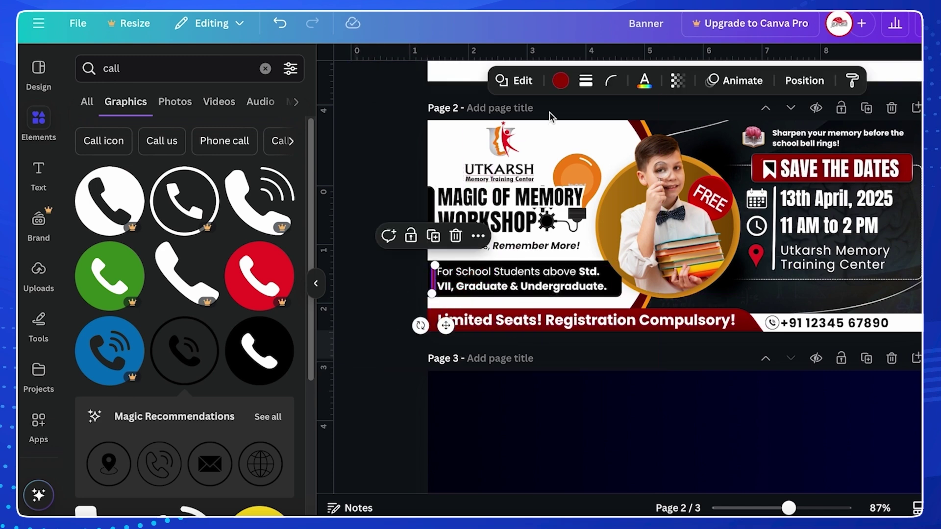
left_click(560, 80)
left_click(203, 205)
left_click(351, 264)
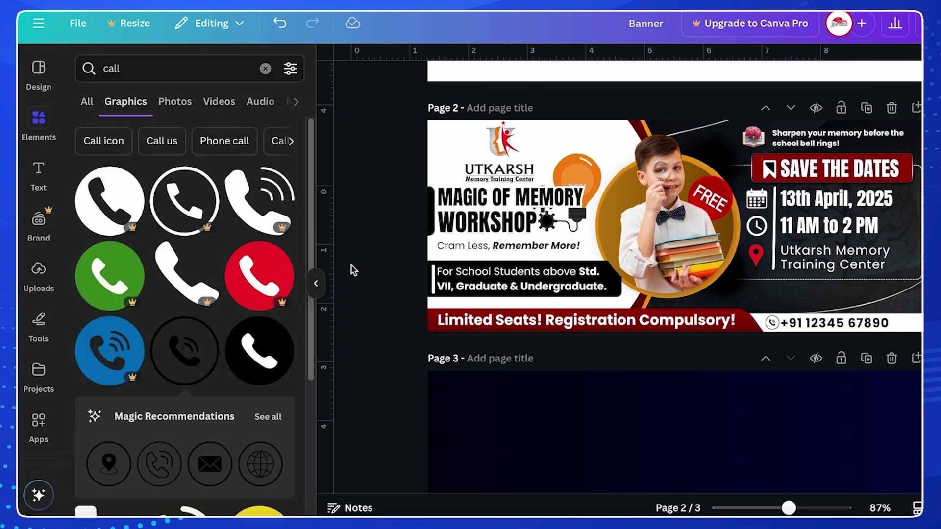
- Widen the white bar leftward past the page edge to about 0.2 wide by 0.5 high
left_click(432, 279)
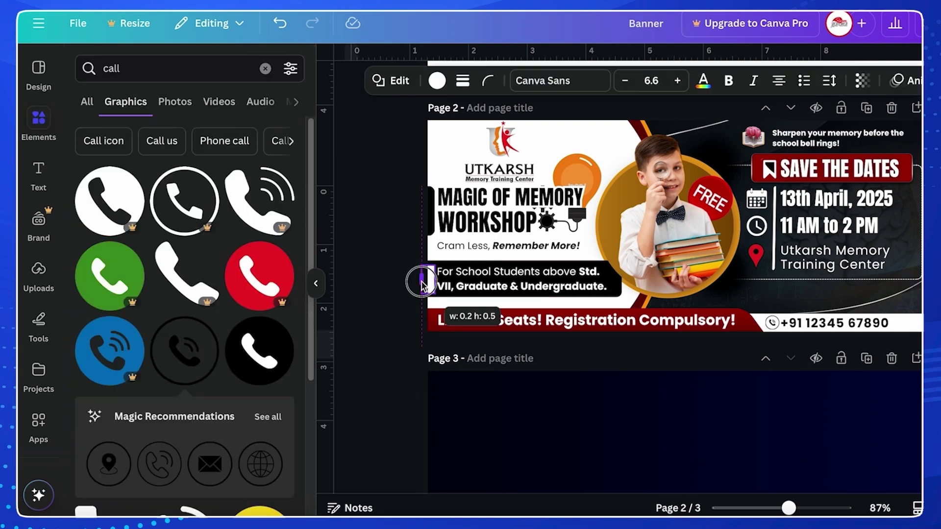
left_click(390, 182)
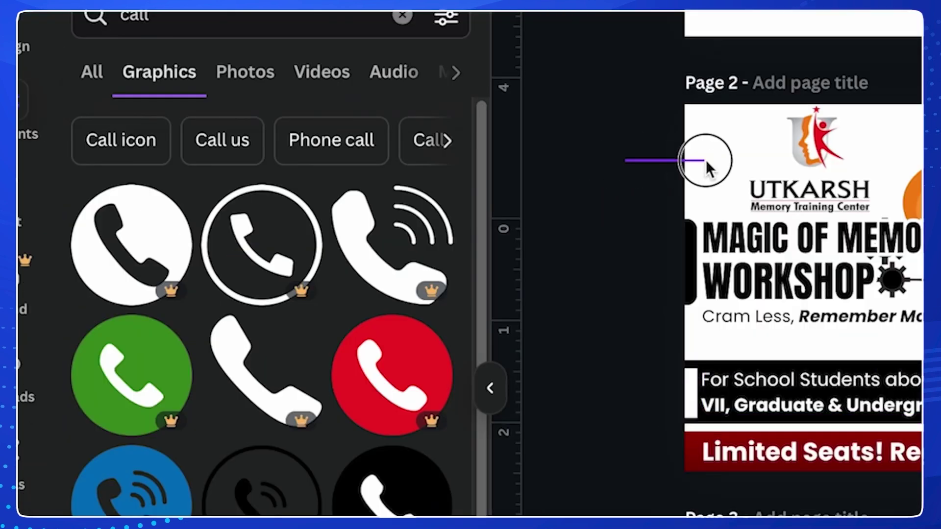
left_click(440, 151)
left_click(539, 226)
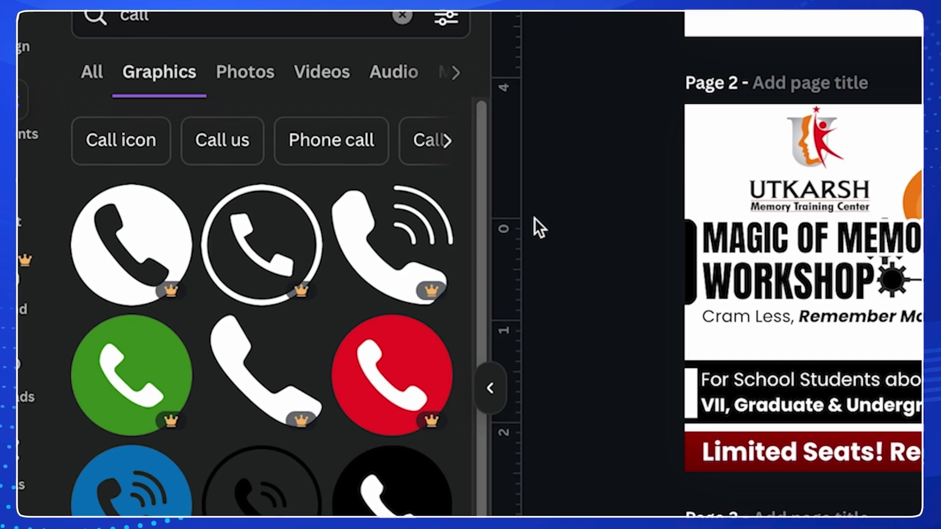
- Search the graphics for "dots" and place a small black dot grid below the Cram Less tagline
double_click(164, 15)
type("dots")
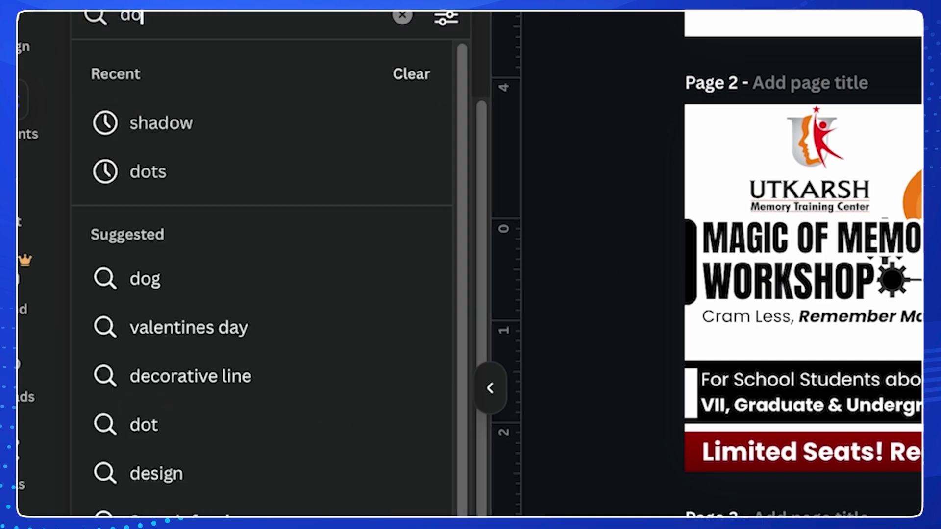
key("Return")
scroll(287, 437, "down", 5)
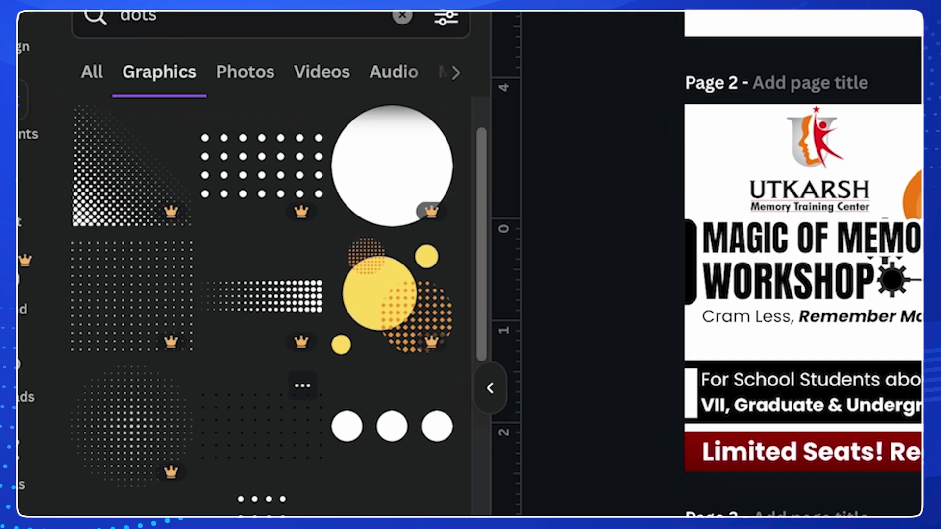
scroll(286, 438, "down", 5)
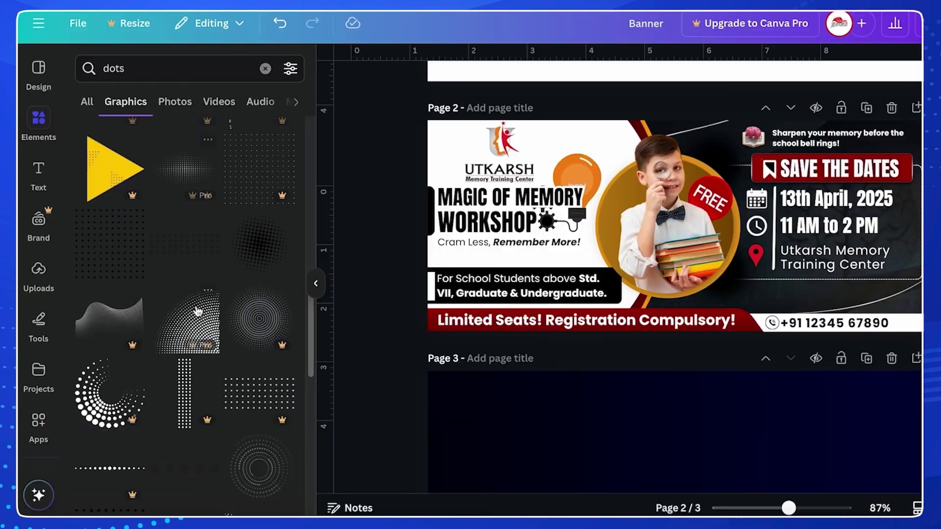
scroll(186, 264, "down", 3)
scroll(183, 323, "down", 5)
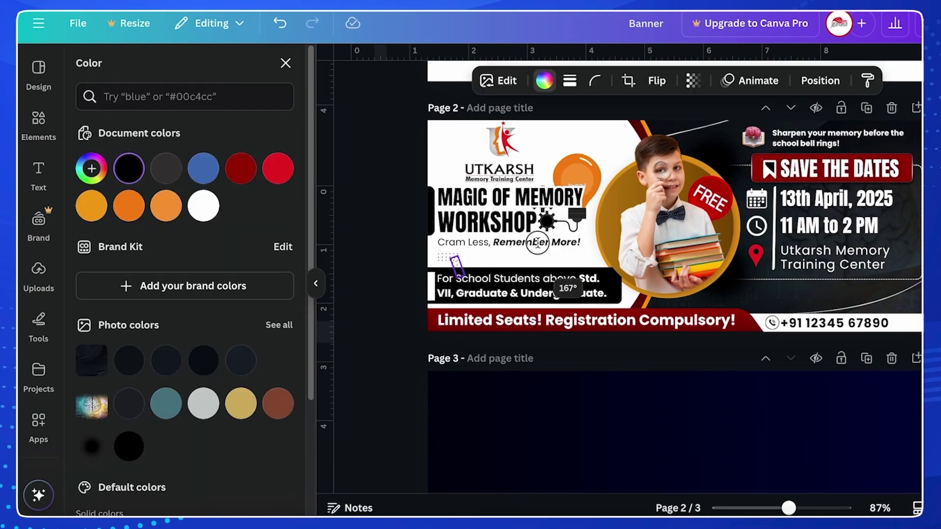
- Place a rotated copy of the dot grid at the banner's upper right edge and colour it white
left_click_drag(507, 272, 535, 283)
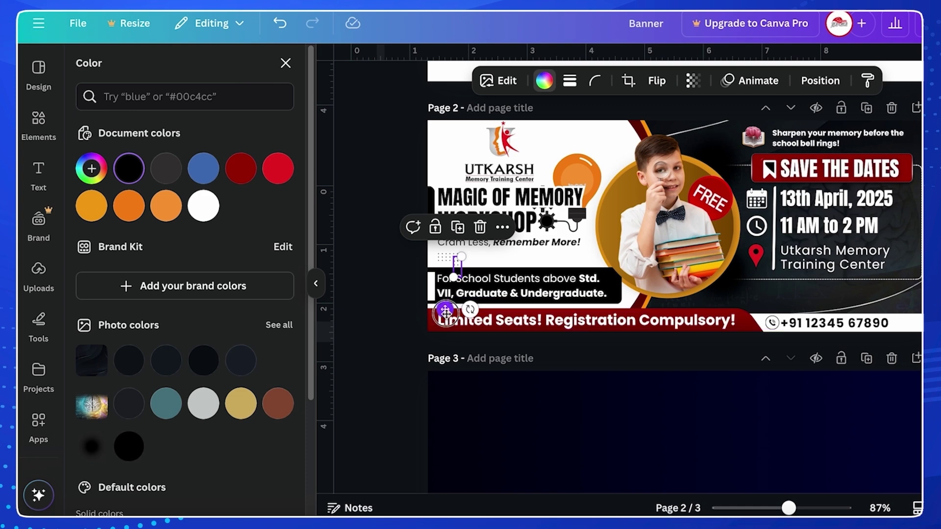
key("Escape")
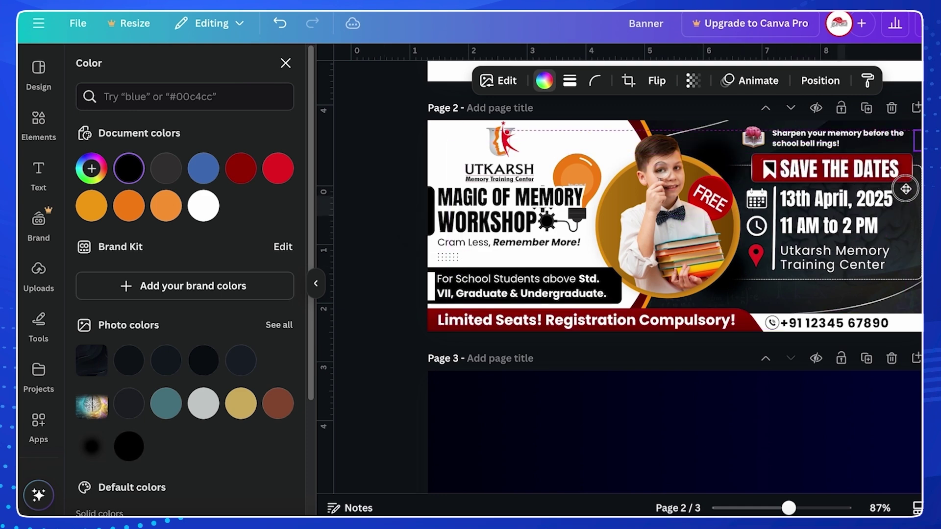
left_click(905, 188)
left_click(217, 206)
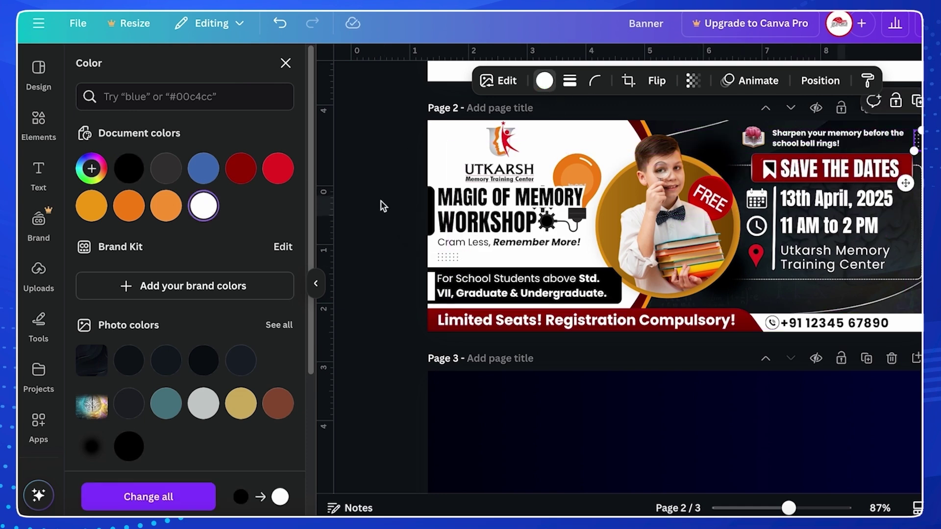
left_click(670, 349)
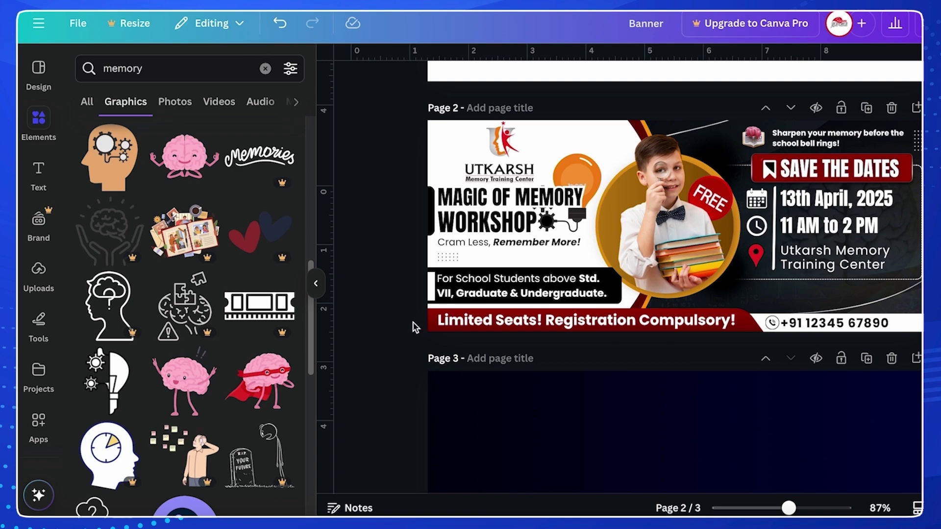
- Search the graphics for "comic" and add the yellow zigzag burst to page 2
left_click(162, 69)
key("ctrl+a")
type("comic")
key("Return")
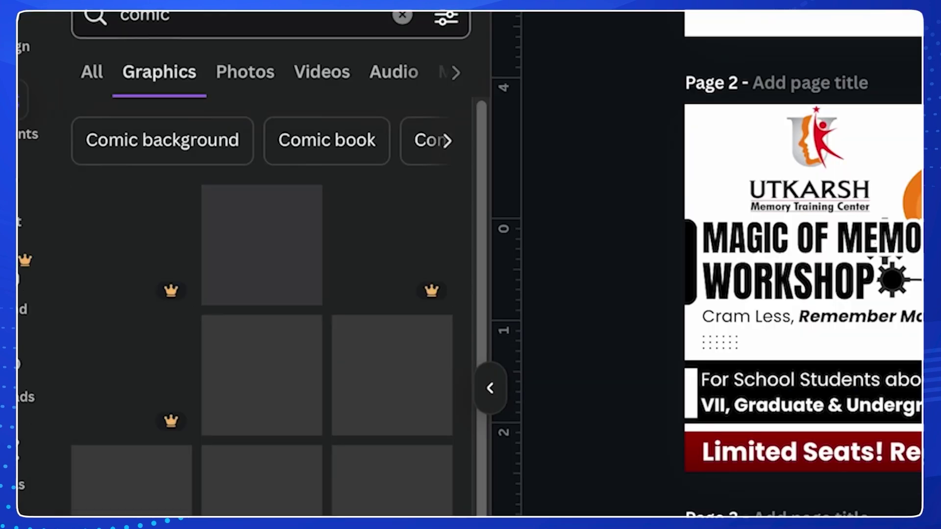
scroll(263, 304, "down", 15)
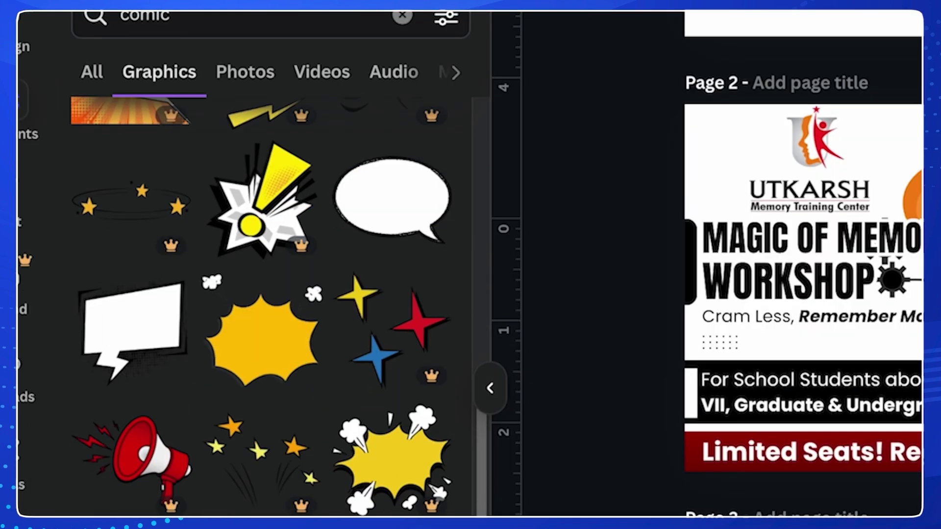
scroll(262, 304, "down", 10)
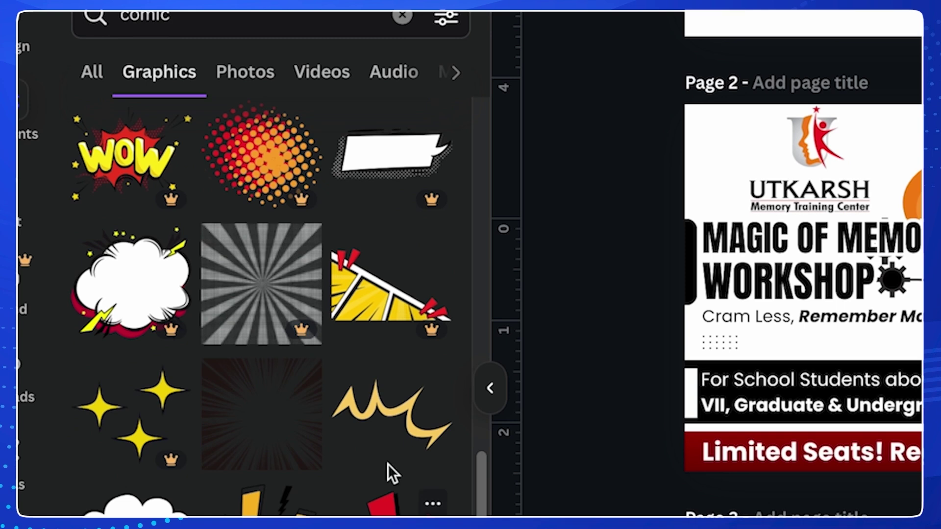
left_click(392, 417)
- Shrink the zigzag burst, rotate it about 35° at the light bulb's upper right and recolour it orange
mouse_move(735, 282)
left_mouse_down()
mouse_move(610, 212)
mouse_move(591, 232)
mouse_move(580, 189)
left_mouse_up()
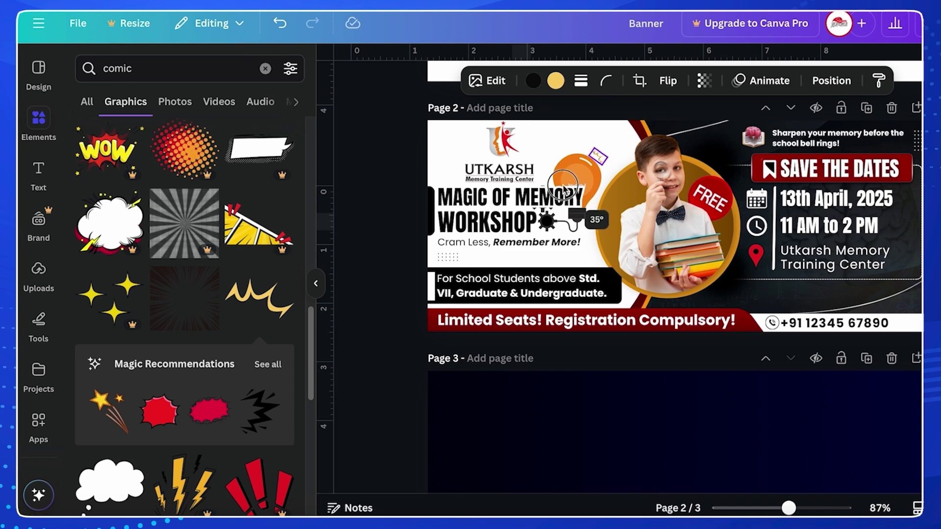
left_click(556, 81)
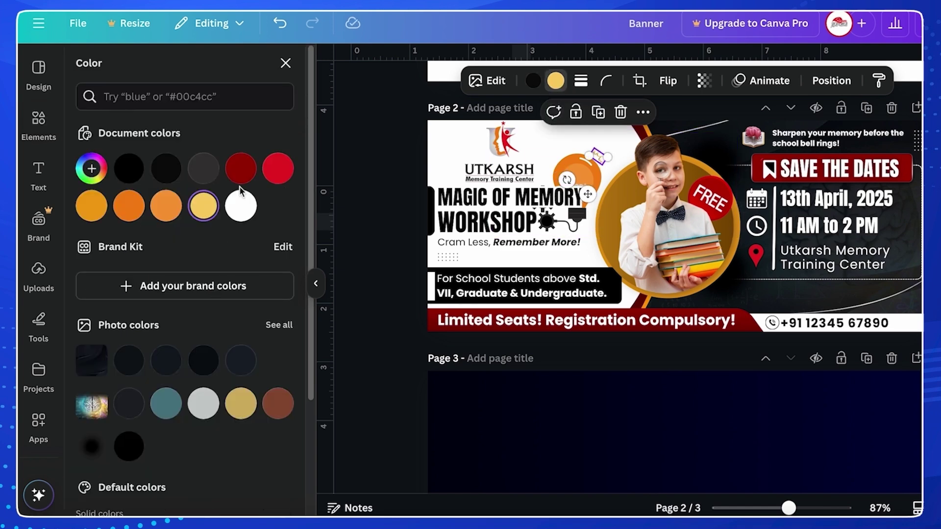
left_click(360, 239)
scroll(218, 414, "down", 10)
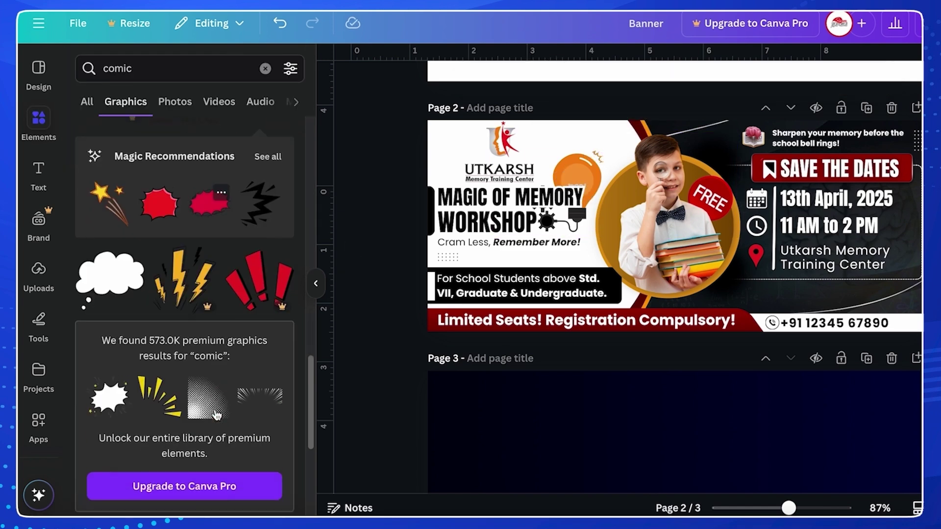
scroll(217, 414, "down", 15)
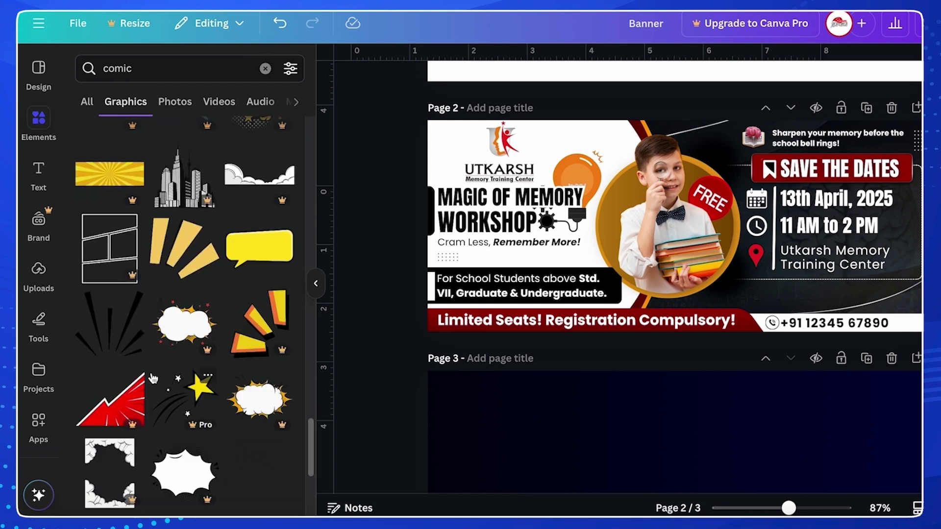
left_click(109, 323)
key("Delete")
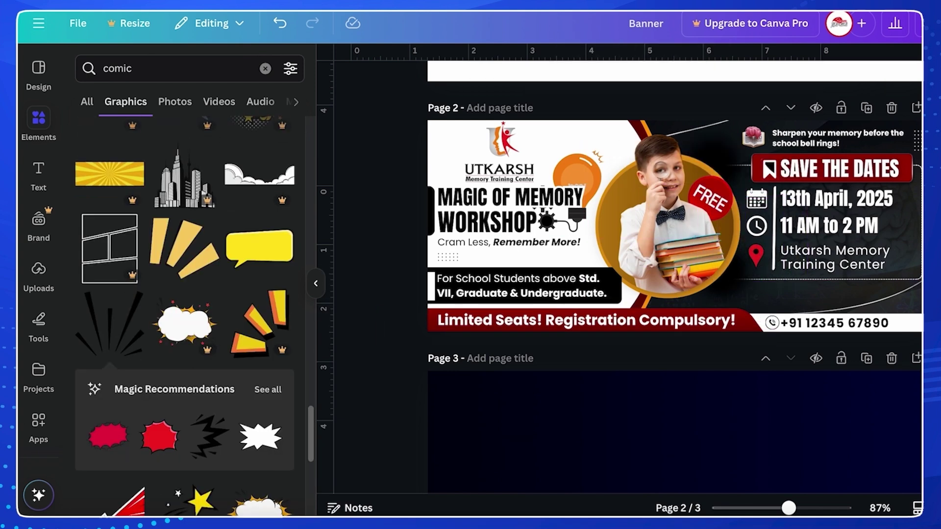
scroll(683, 407, "down", 2)
scroll(683, 408, "up", 3)
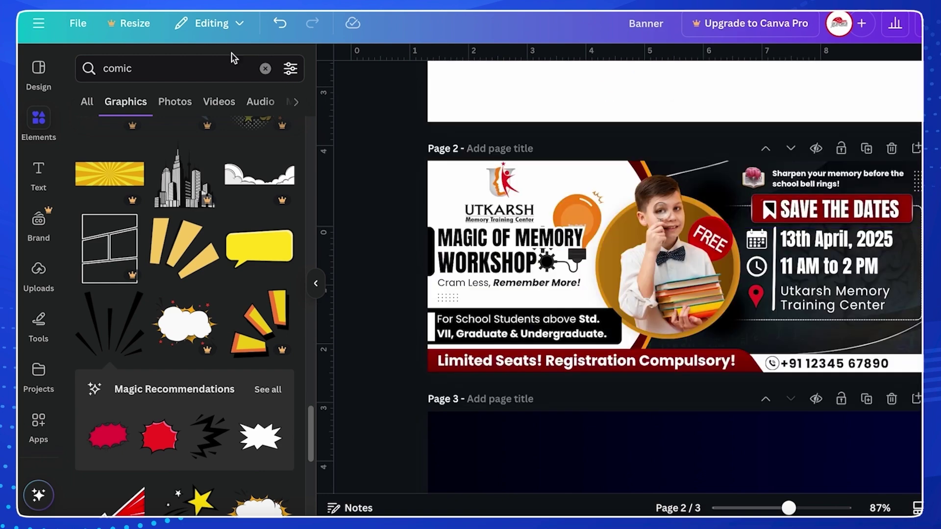
- Search the graphics for "fly paper" and look through the paper plane and flying sheet designs
type("fly")
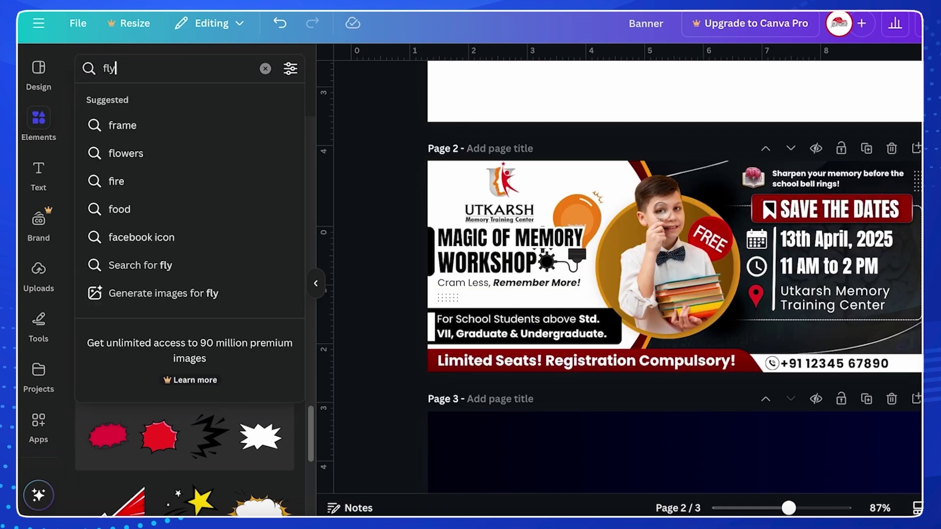
key("Return")
type("paper")
key("Return")
scroll(869, 113, "down", 2)
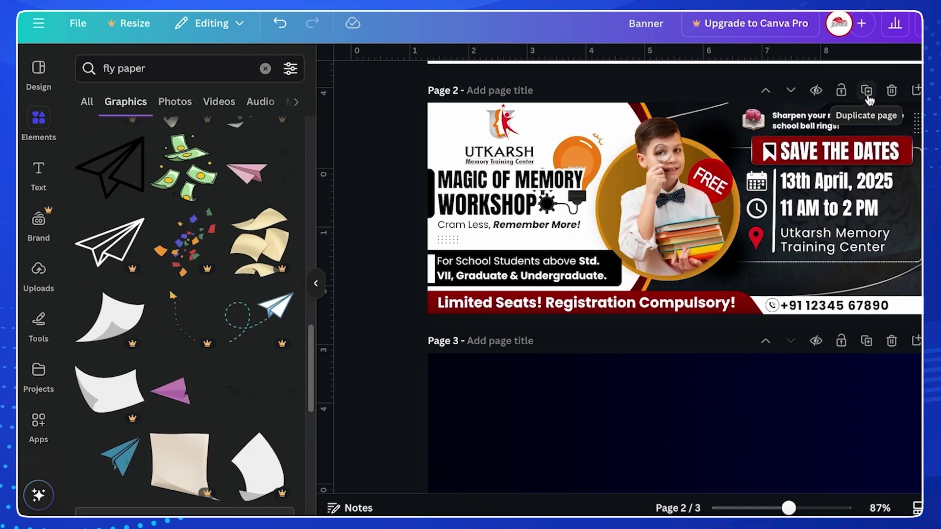
- Duplicate page 2 and delete the heading, boy photo, date details and white background shapes from the copy
left_click(866, 92)
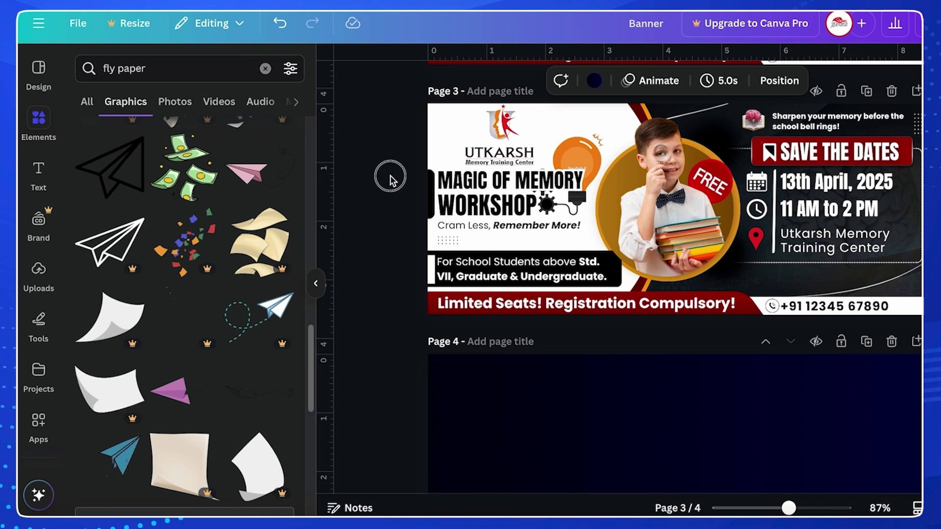
left_click_drag(390, 178, 857, 168)
key("Delete")
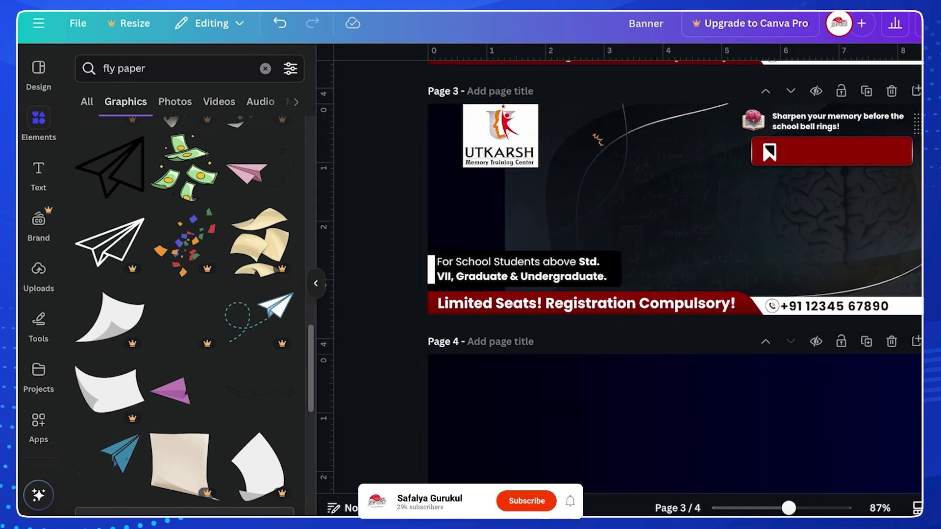
- Delete the brain book icon, the Sharpen your memory text and the orange zigzag from page 3, keeping the logo
left_click(753, 120)
key("Delete")
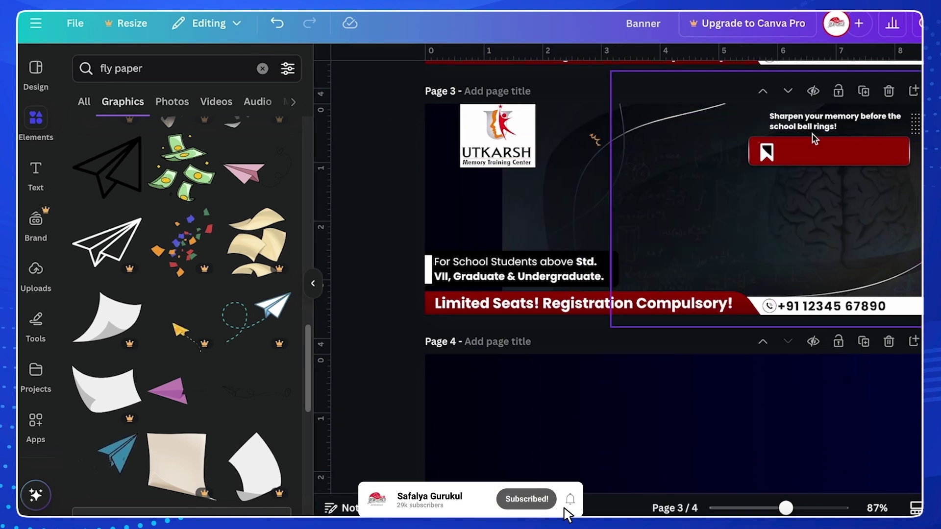
left_click(813, 133)
key("Delete")
left_click(523, 126)
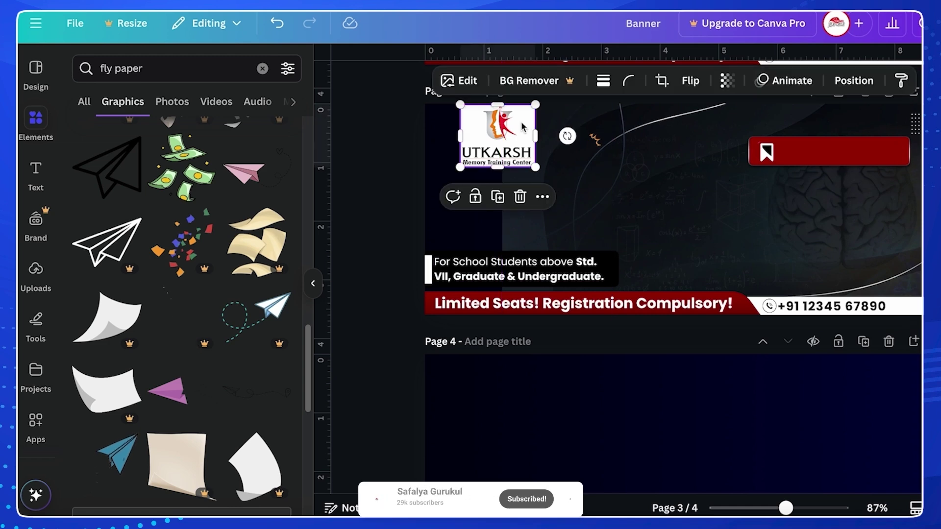
left_click(595, 140)
key("Delete")
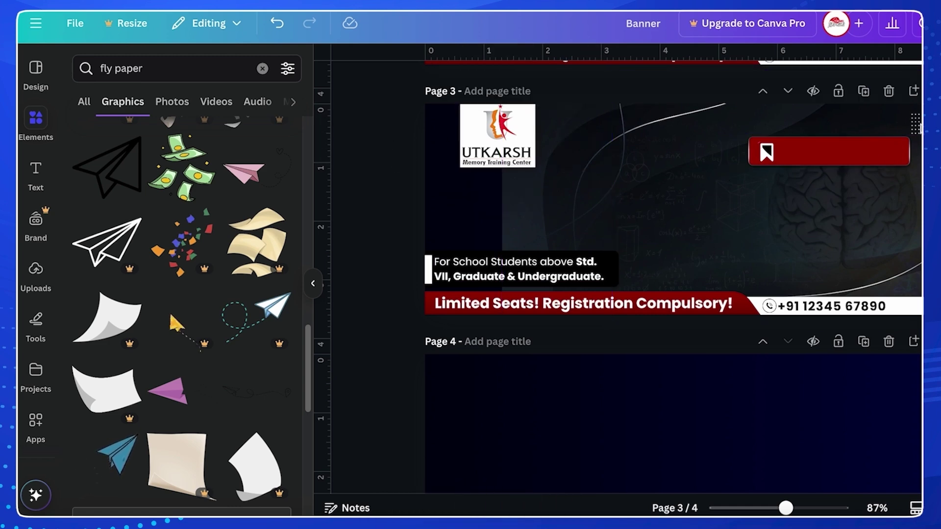
- Delete the white bookmark icon from the red bar on page 3
left_click(767, 153)
key("Delete")
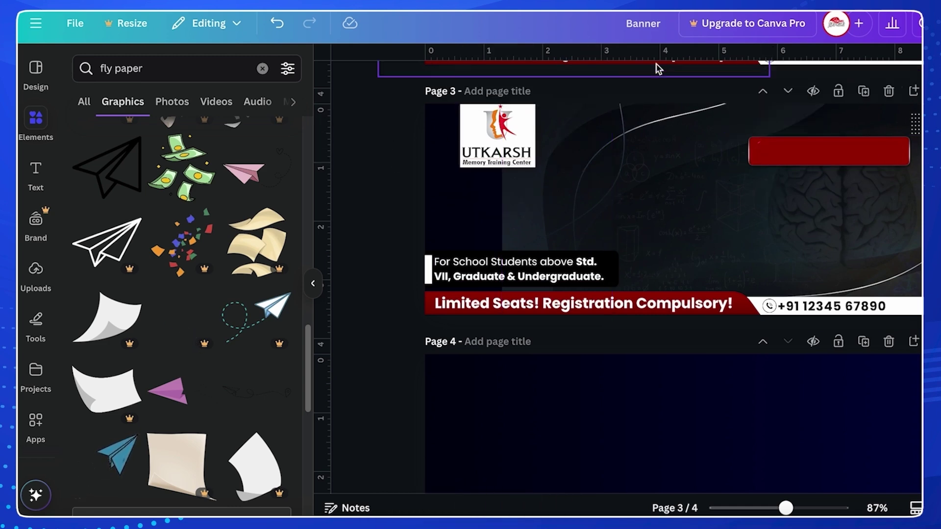
scroll(633, 156, "up", 1)
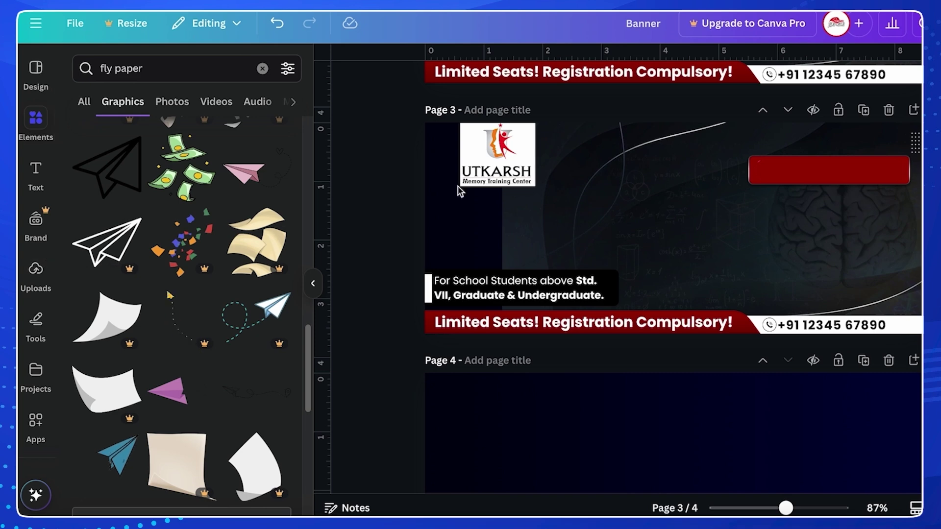
- Move the Utkarsh logo on page 3 down and to the right, and add a white square to the page
left_click_drag(481, 149, 523, 201)
key("r")
left_click(436, 81)
left_click(241, 205)
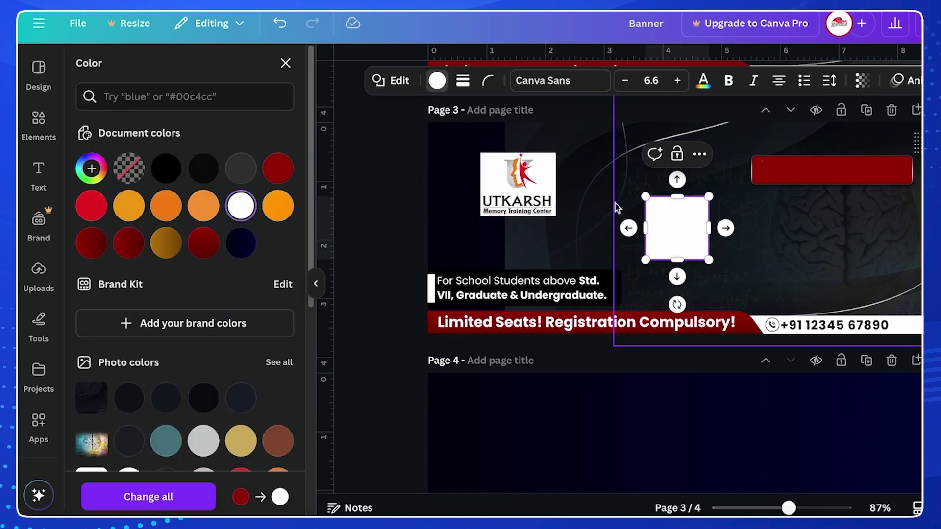
- Round the white square's corners to 26 and place it against the page's top edge above the logo
left_click(488, 81)
left_click_drag(415, 138, 441, 139)
left_click_drag(677, 197, 541, 127)
left_click(487, 80)
left_click_drag(452, 133, 445, 155)
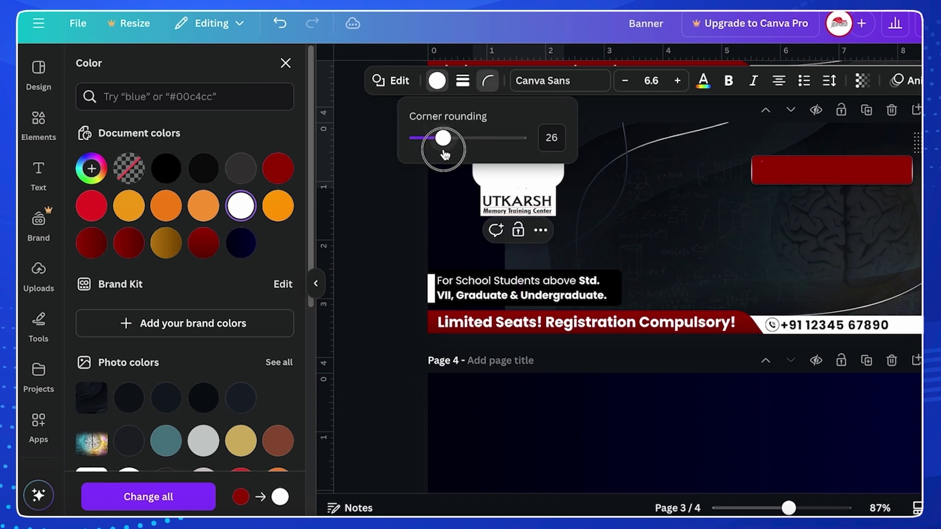
- Bring the Utkarsh logo to the front and move it up onto the white rounded shape
left_click(521, 204)
left_click(273, 23)
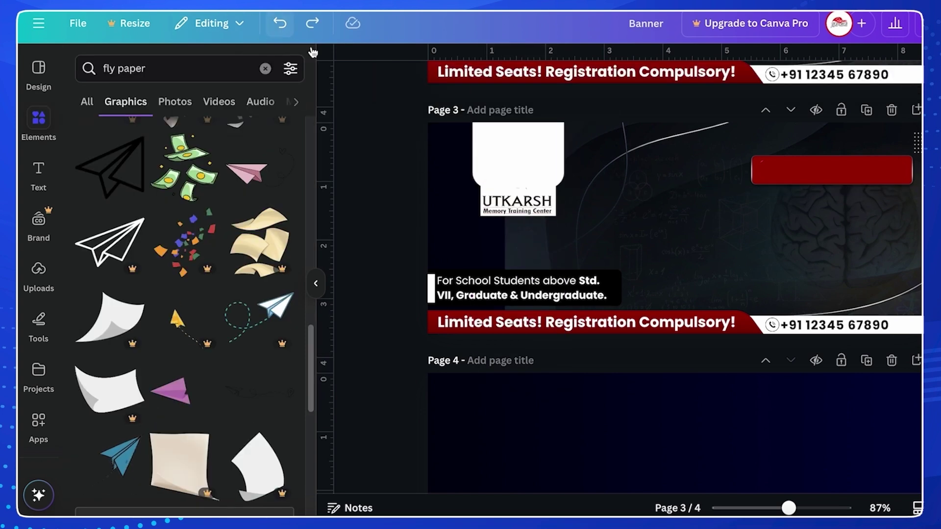
left_click(509, 200)
left_click(857, 80)
left_click(130, 168)
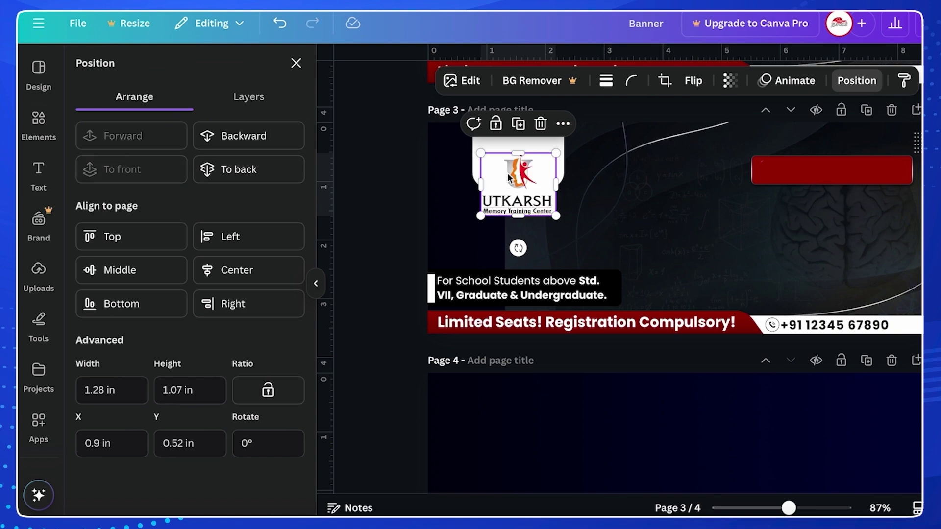
left_click_drag(518, 186, 518, 155)
left_click(294, 60)
left_click(391, 199)
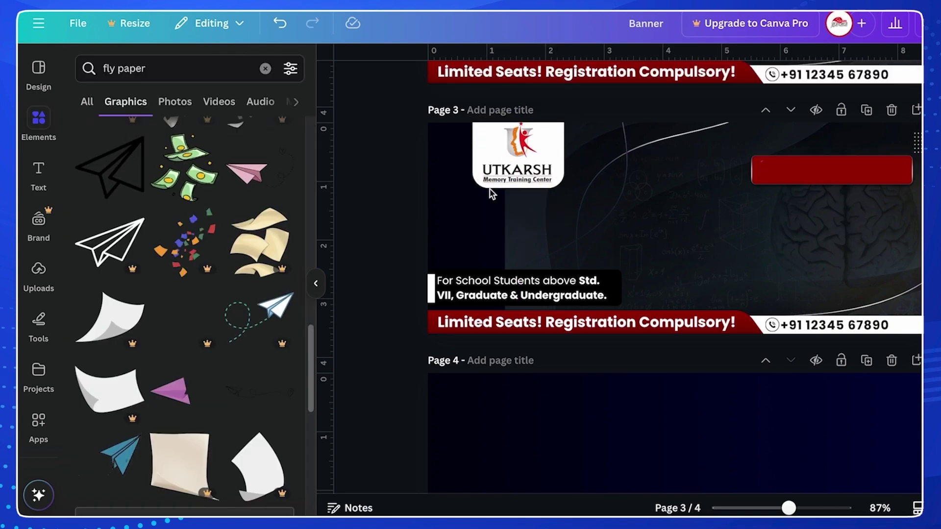
- Copy the Magic of Memory Workshop heading from page 2 and place it below the logo on page 3
scroll(491, 194, "up", 5)
right_click(453, 167)
key("Escape")
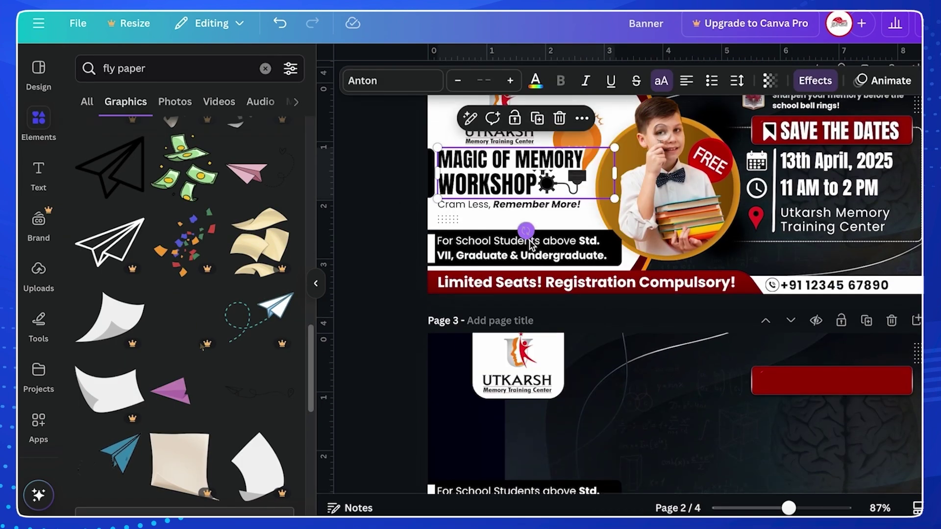
scroll(531, 243, "down", 5)
left_click(529, 222)
key("ctrl+v")
left_click_drag(537, 194, 548, 198)
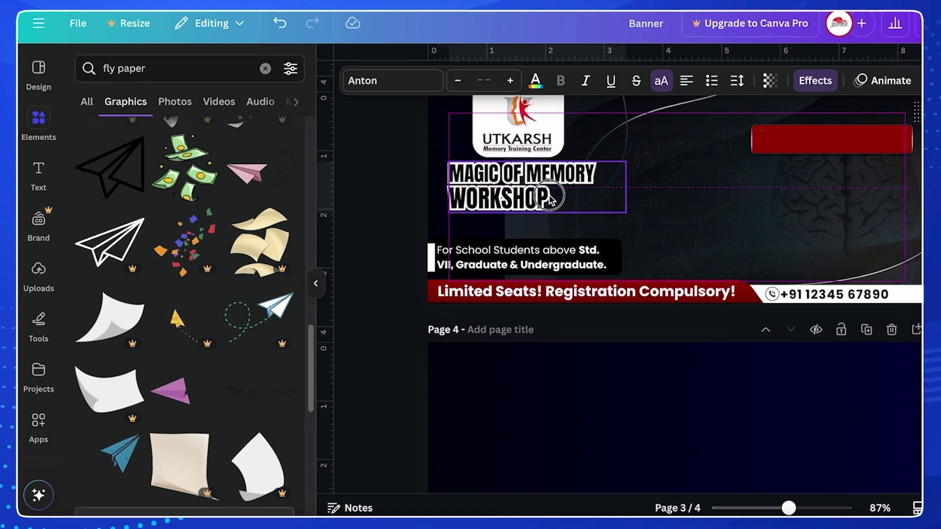
- Set the heading's outline thickness to 133, enlarge it to about 3.5 in wide and align it near the page's left edge
left_click(815, 80)
mouse_move(151, 335)
left_mouse_down()
mouse_move(130, 326)
mouse_move(159, 326)
left_mouse_up()
left_click_drag(625, 213, 653, 219)
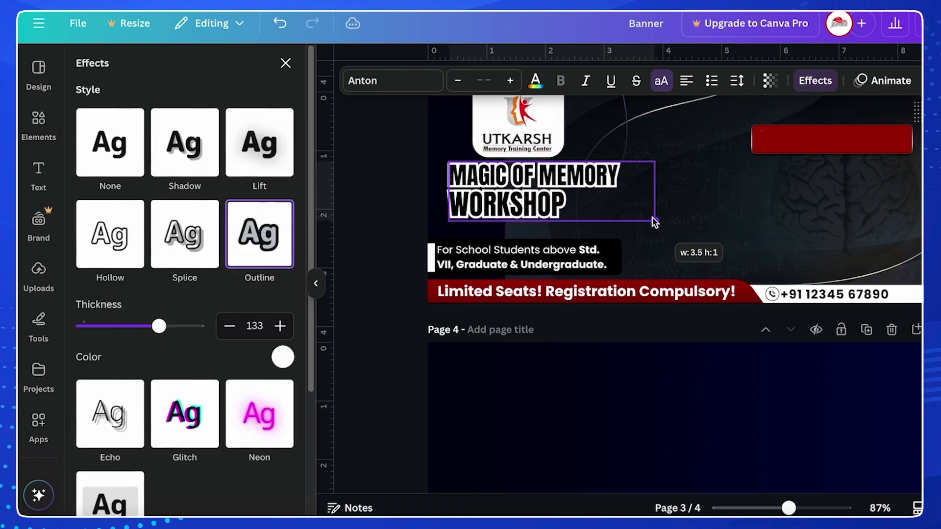
left_click_drag(570, 206, 551, 213)
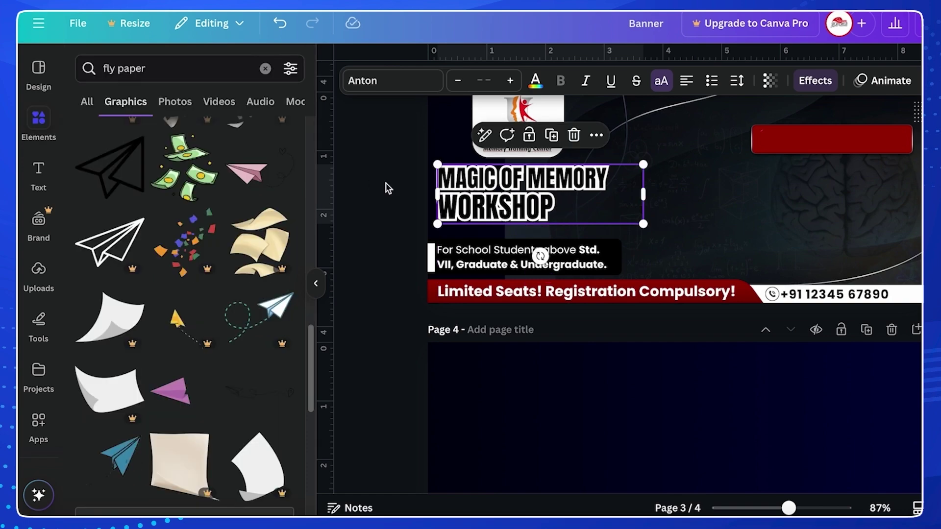
- Copy the light bulb and its orange burst from page 2 and place them at the right end of page 3's heading
scroll(598, 122, "up", 4)
left_click(586, 105)
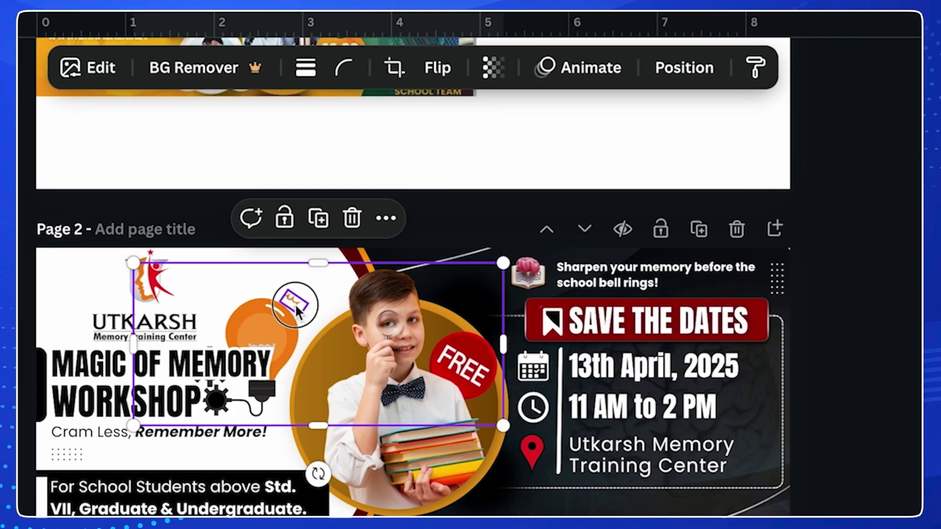
left_click(297, 312)
right_click(297, 311)
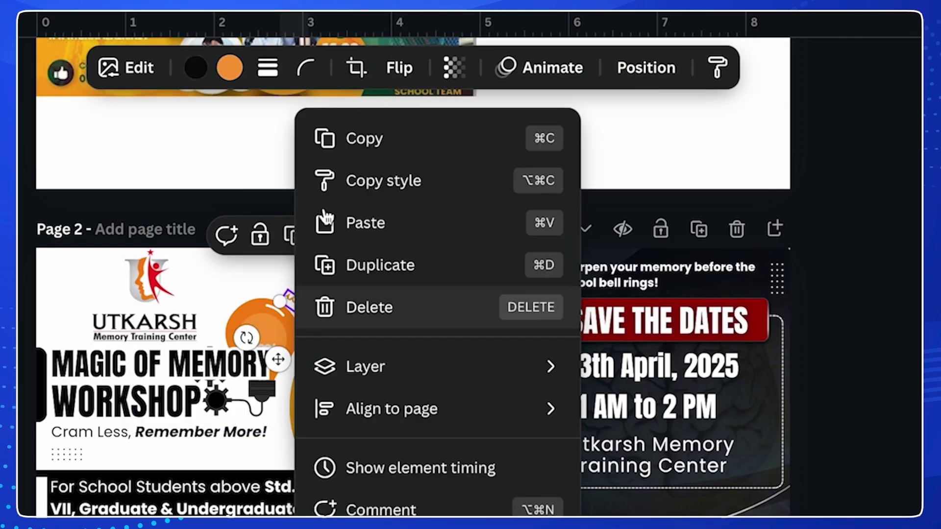
left_click(345, 147)
scroll(283, 419, "down", 2)
scroll(280, 411, "down", 3)
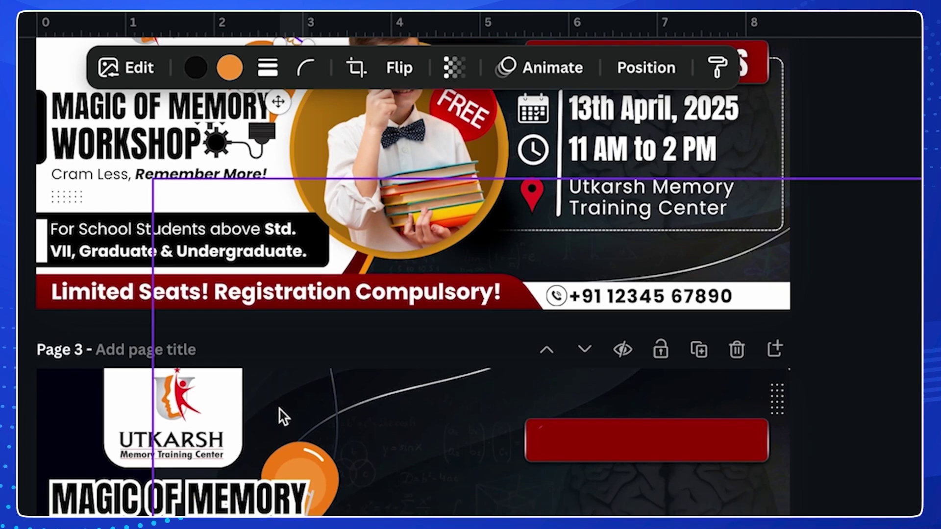
key("ctrl+v")
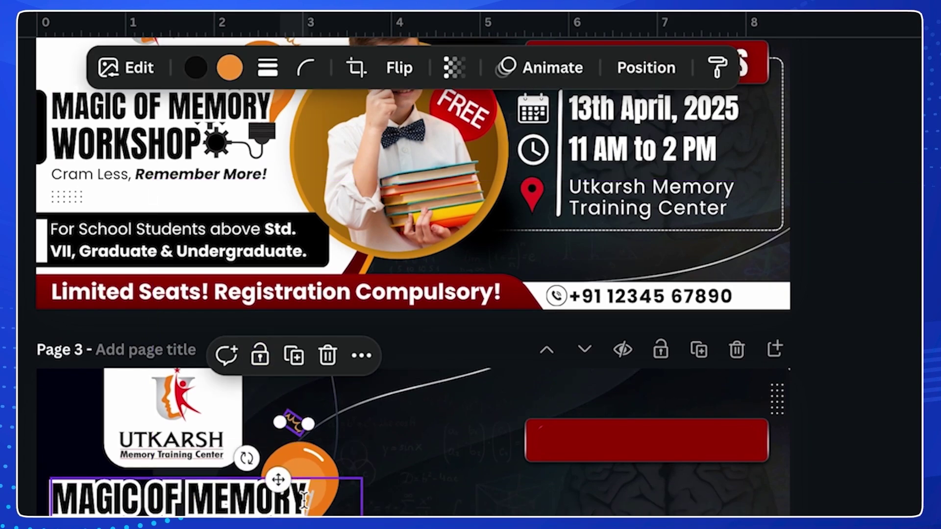
left_click_drag(281, 482, 321, 506)
left_click(45, 430)
scroll(44, 430, "down", 3)
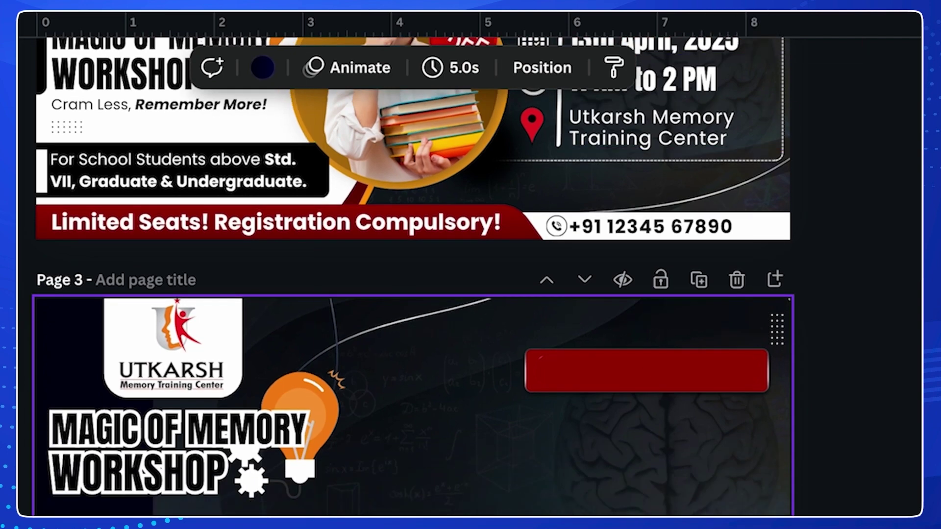
- Move the school students text out of the black box and replace it with the Marathi line "शिक्षकांच्या धोकेबाजरीला रामराम!"
scroll(387, 233, "down", 5)
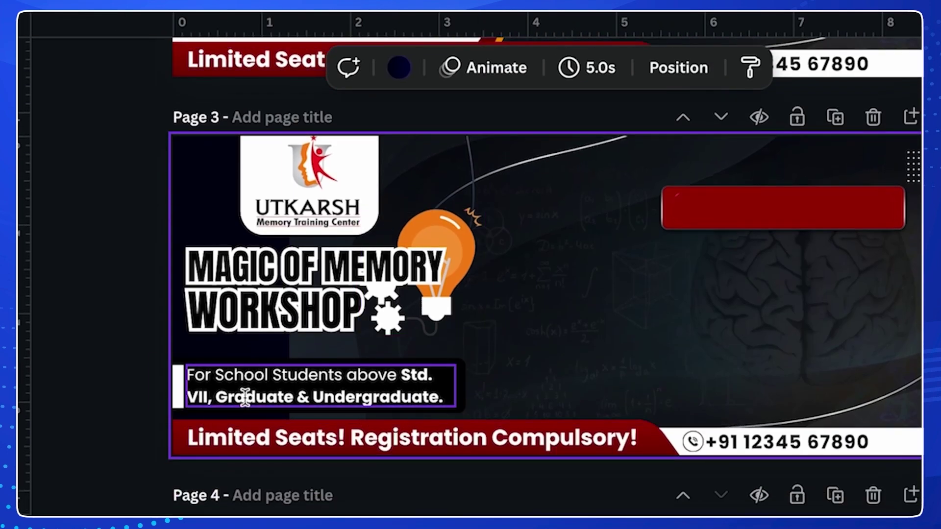
left_click(245, 397)
left_click_drag(245, 397, 456, 366)
triple_click(454, 363)
key("ctrl+v")
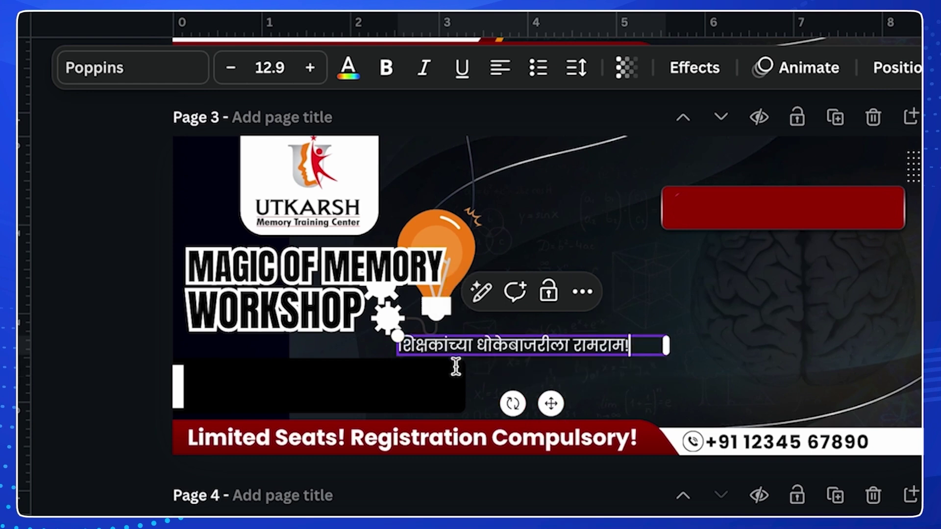
- Turn the black box into a slim white bar directly below the heading and delete the small white block at the page edge
mouse_move(322, 379)
left_mouse_down()
mouse_move(322, 351)
mouse_move(319, 360)
left_mouse_up()
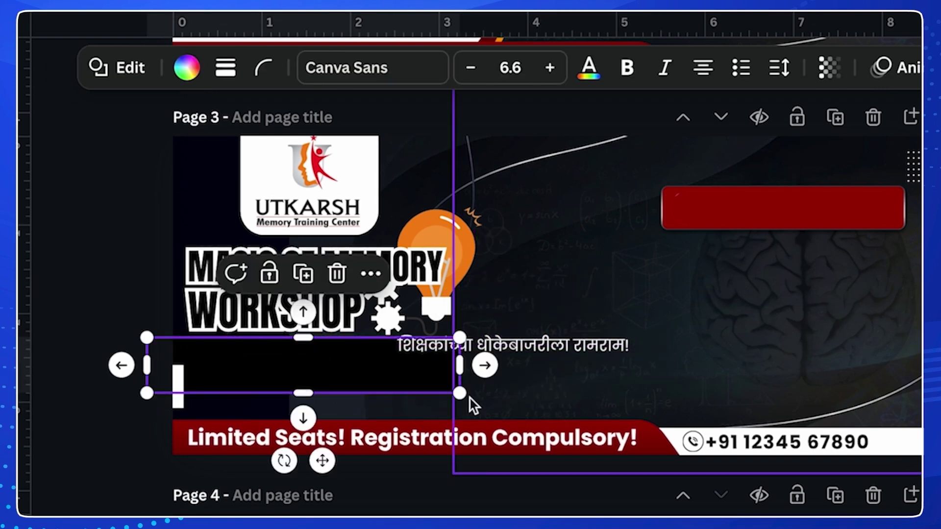
left_click_drag(458, 392, 476, 356)
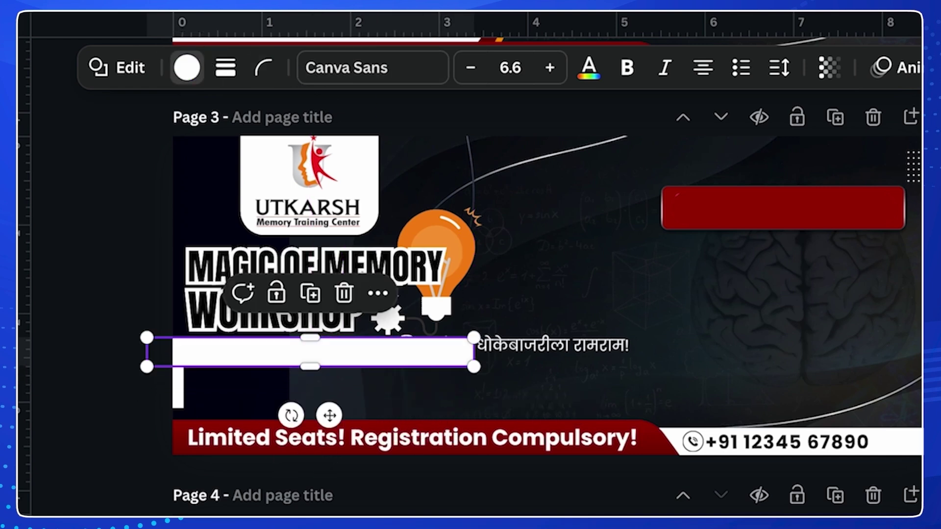
left_click(87, 314)
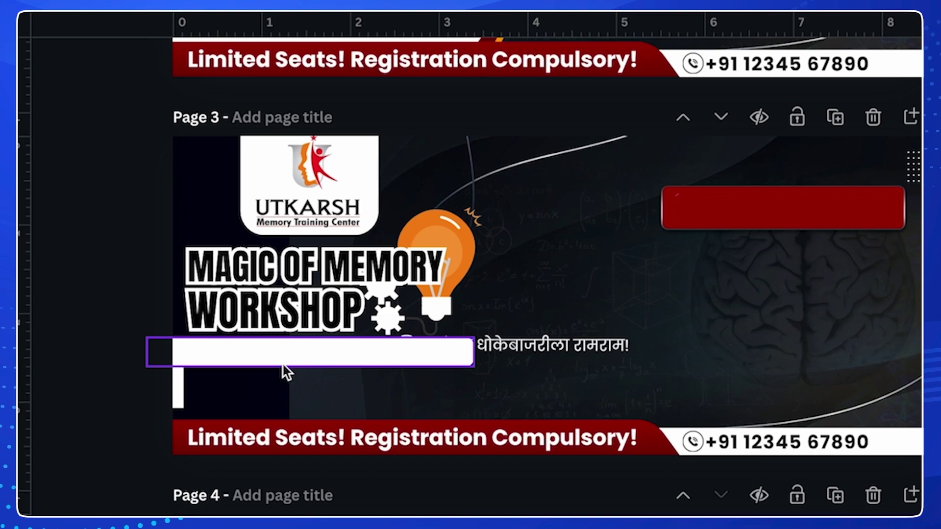
left_click(176, 389)
key("Delete")
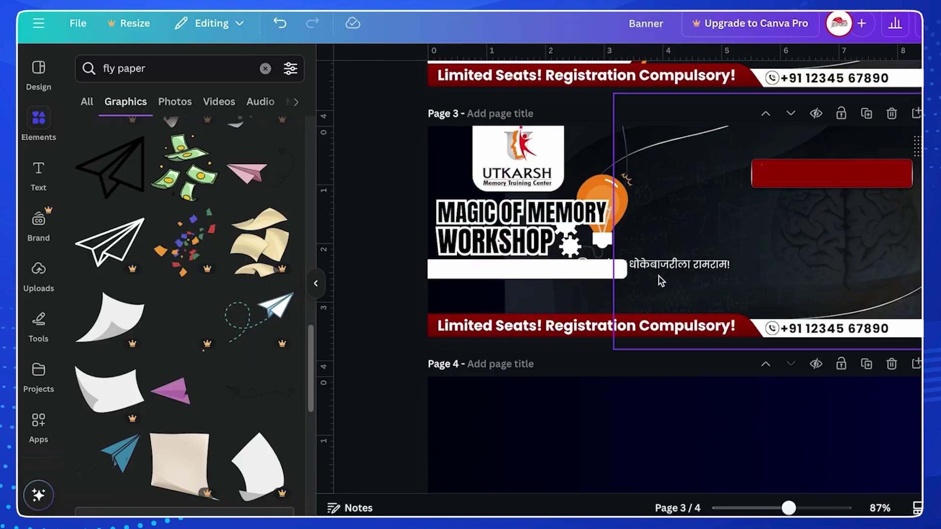
- Make the Marathi line bold and black, move it onto the white bar and enlarge it to font size 14.2
left_click(663, 266)
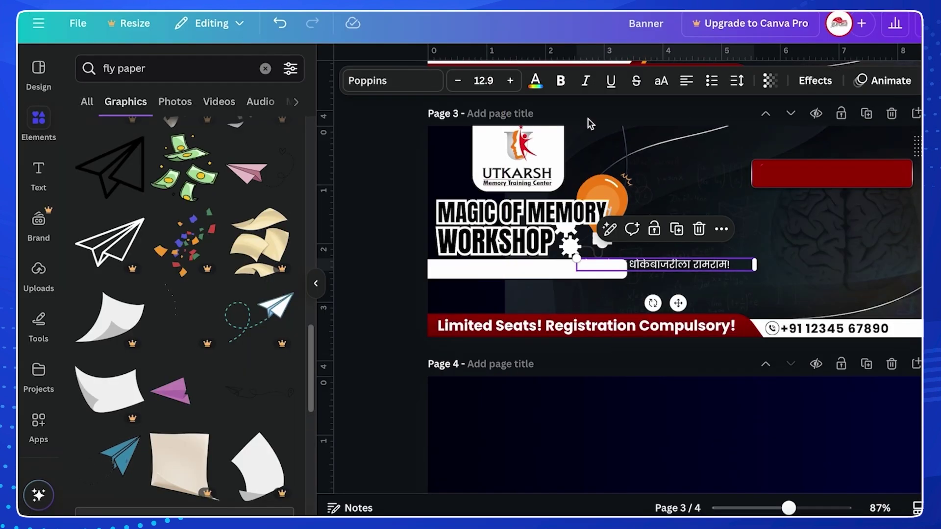
left_click(535, 81)
left_click(129, 169)
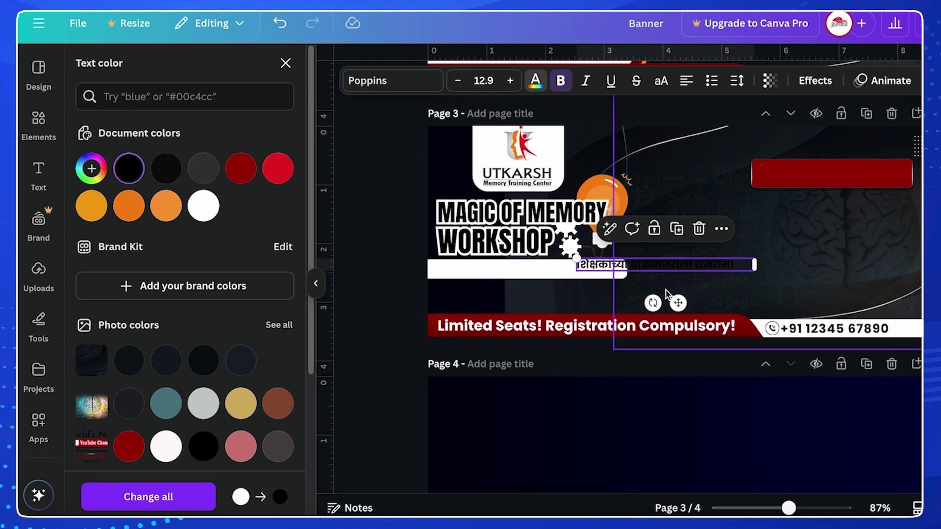
left_click_drag(678, 303, 544, 309)
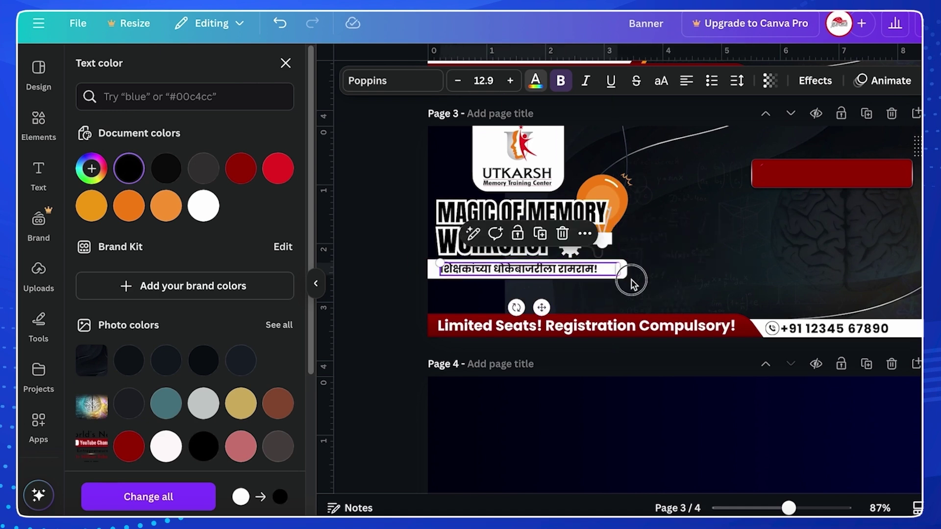
mouse_move(631, 283)
left_mouse_down()
mouse_move(658, 289)
mouse_move(638, 283)
left_mouse_up()
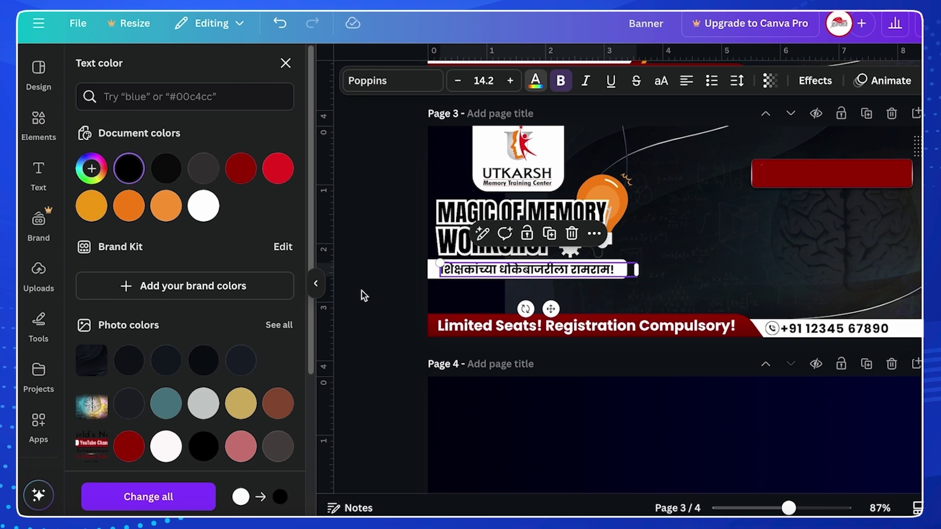
key("Escape")
key("Escape")
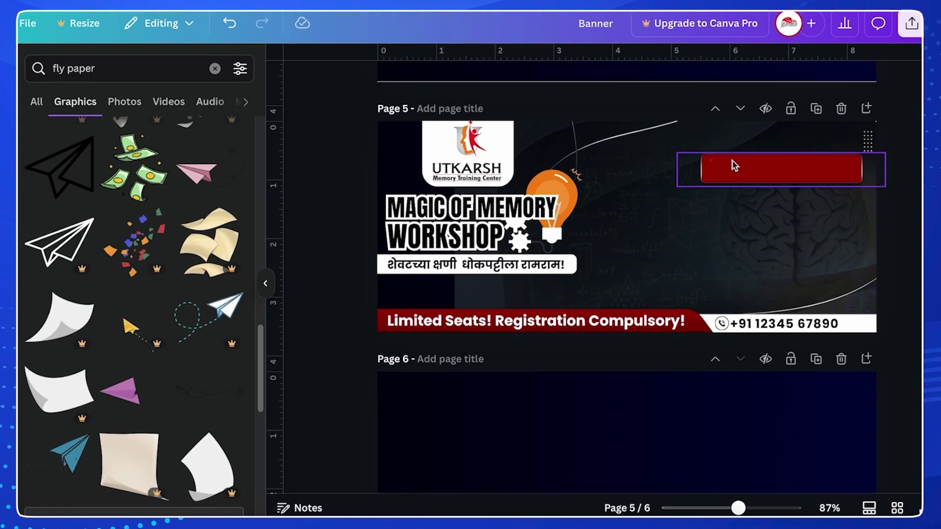
- Add a white circle about 5.1 in across on page 5, running off the page's top edge on the right half
key("c")
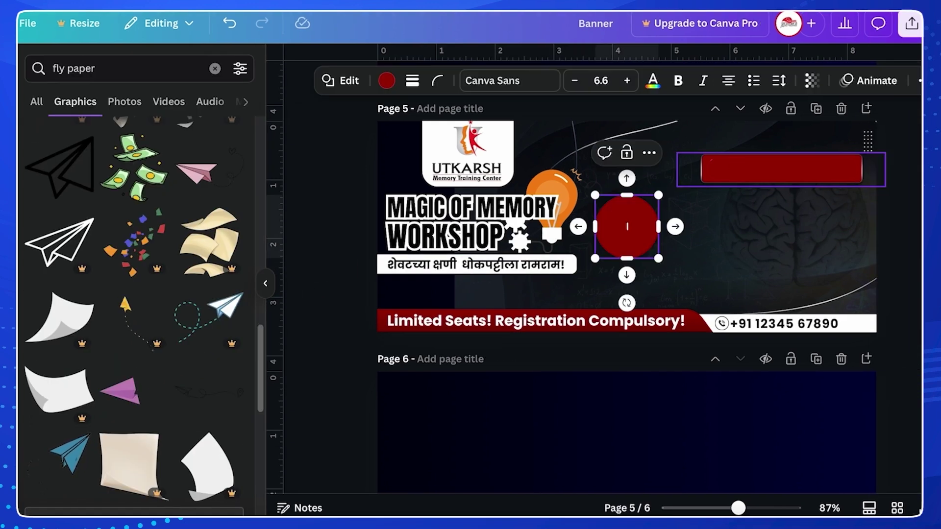
left_click_drag(658, 258, 893, 491)
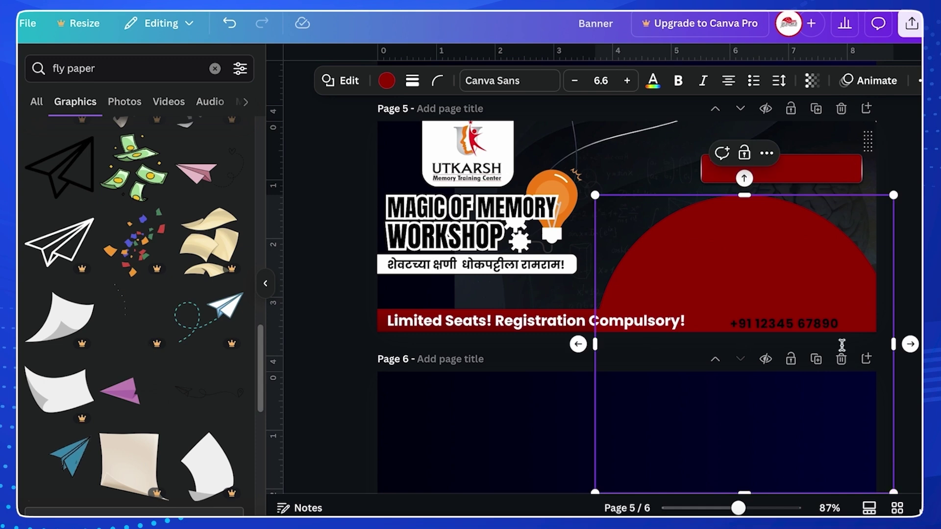
left_click_drag(784, 255, 769, 146)
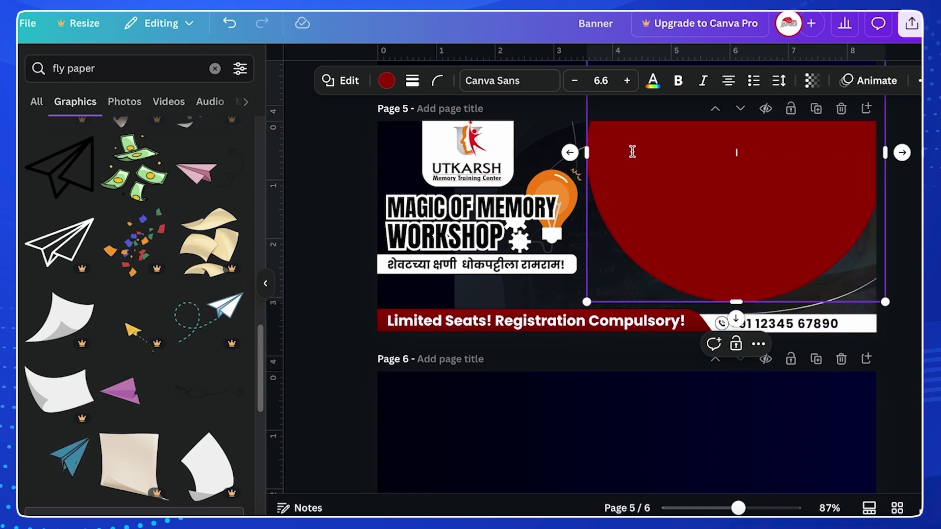
left_click(386, 80)
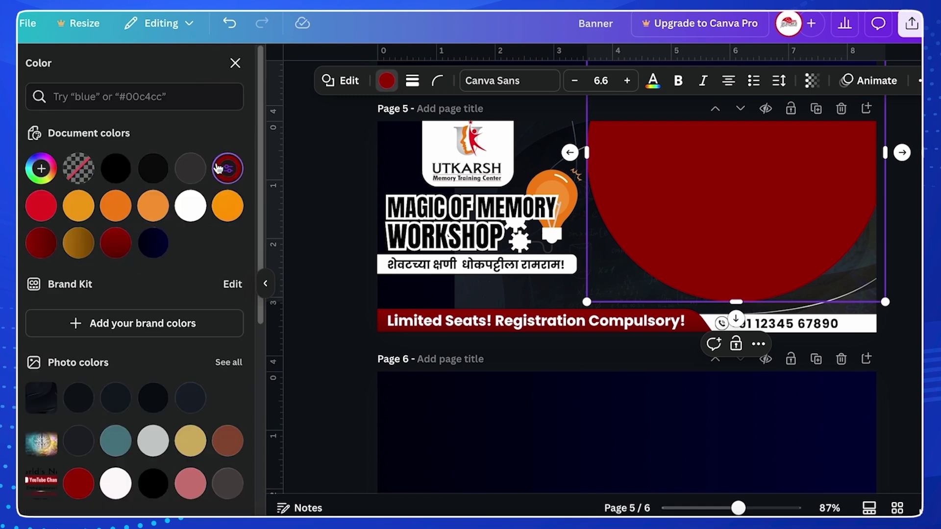
left_click(191, 205)
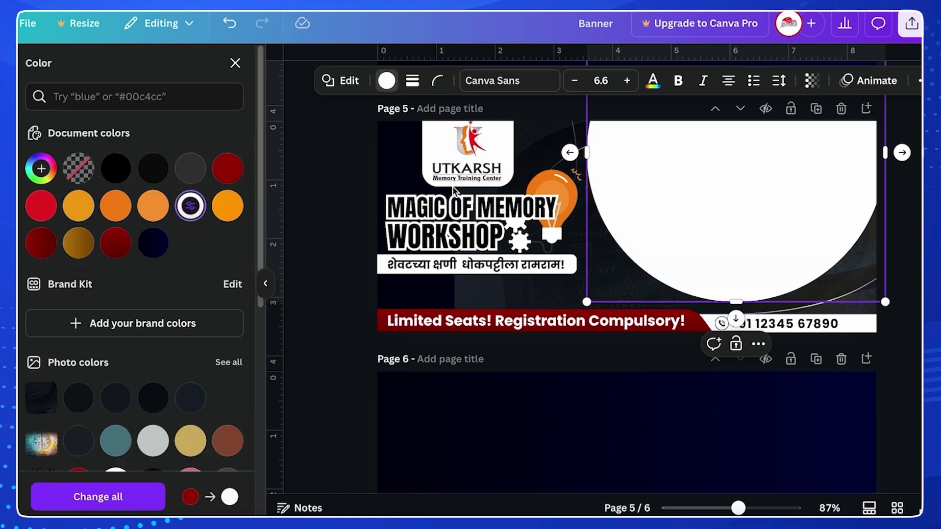
- Send the white circle behind the red bar, shrink it and shift it right so it sits around the bar
left_click(914, 81)
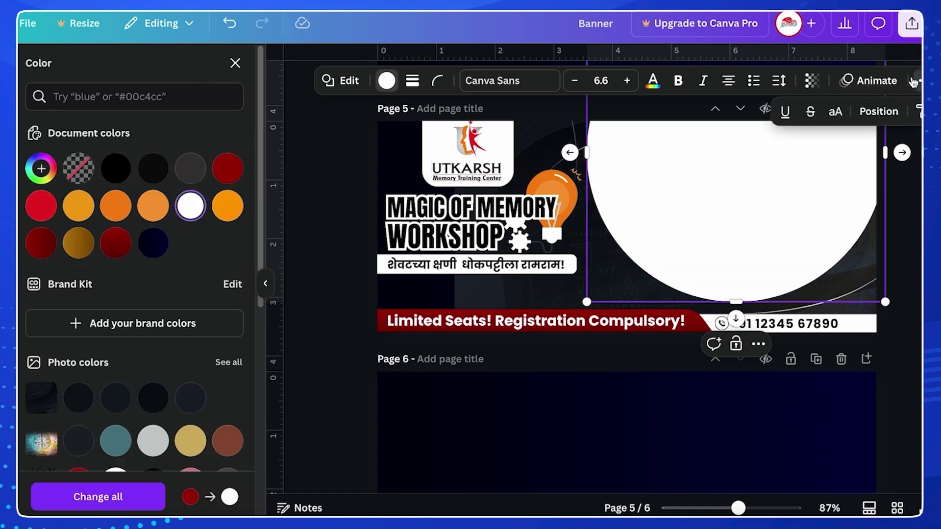
left_click(877, 112)
left_click(221, 144)
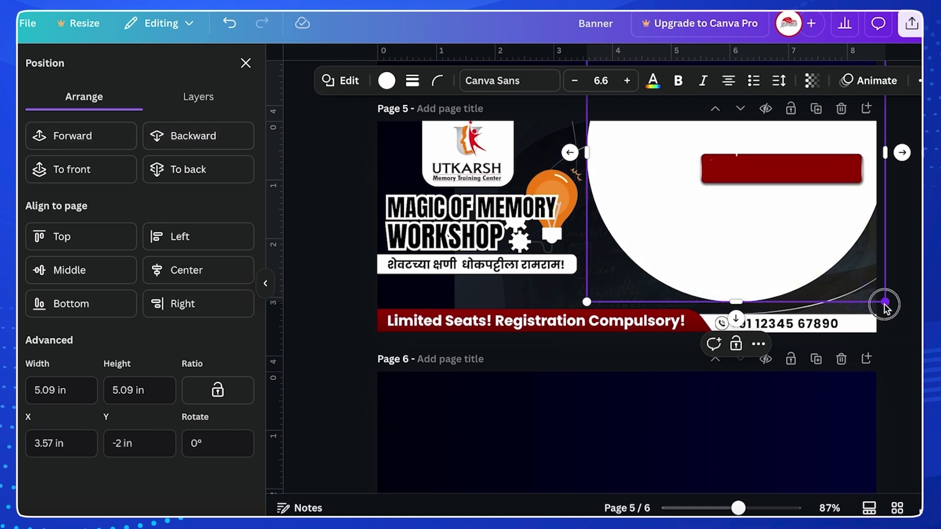
left_click_drag(885, 302, 847, 267)
left_click_drag(763, 220, 792, 225)
left_click(781, 168)
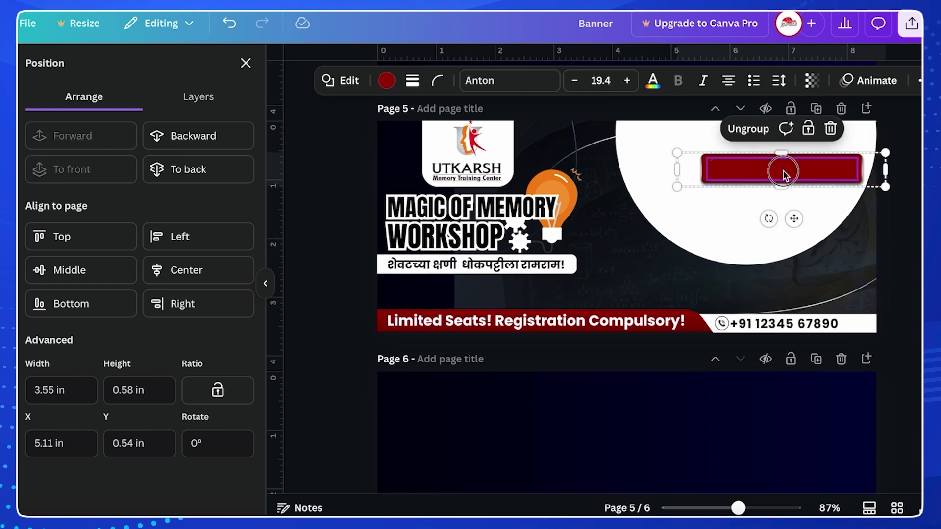
- Move the red bar up to the page's top edge over the white circle and search the graphics for "date and time"
left_click_drag(781, 168, 756, 144)
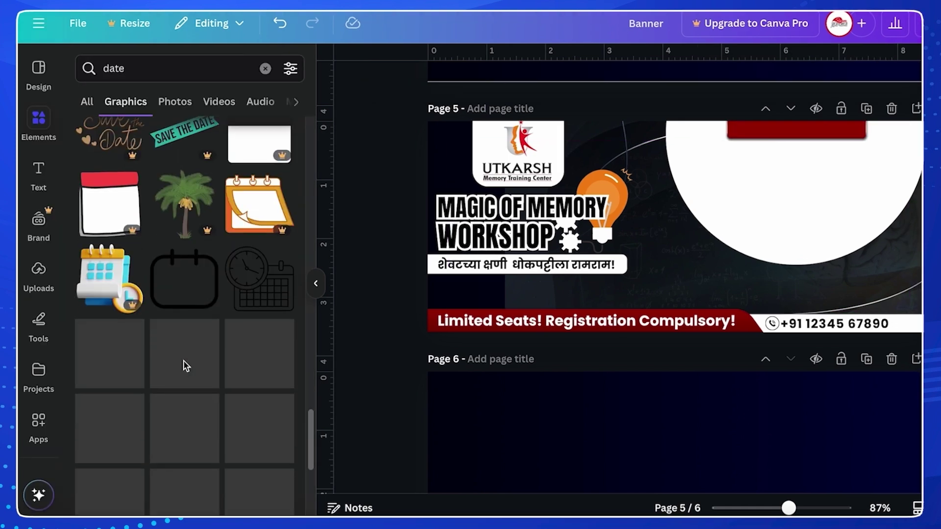
left_click(172, 65)
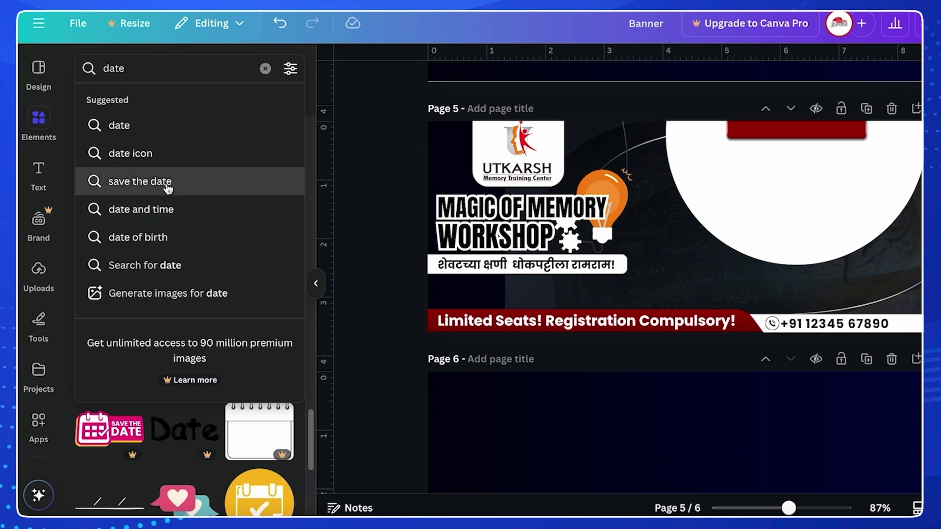
left_click(166, 184)
left_click_drag(143, 68, 86, 68)
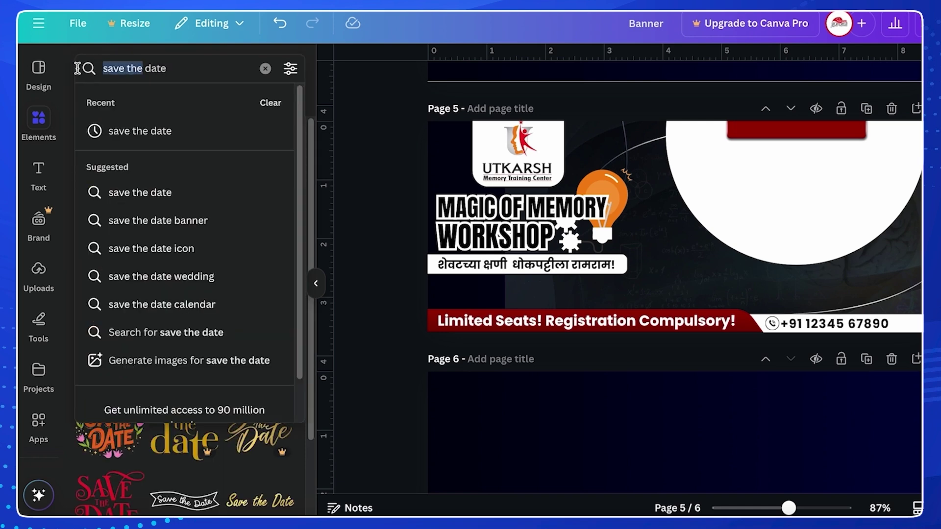
key("BackSpace")
left_click(126, 69)
type("and time")
key("Return")
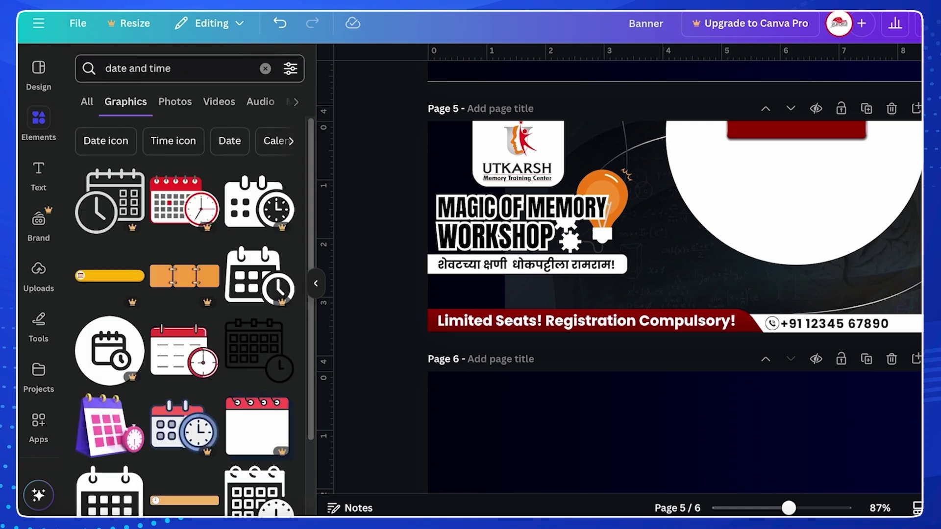
- Add the red calendar-with-clock graphic, recolor its red to dark red, and place it small in the white circle beneath the red bar
left_click(190, 353)
left_click(544, 80)
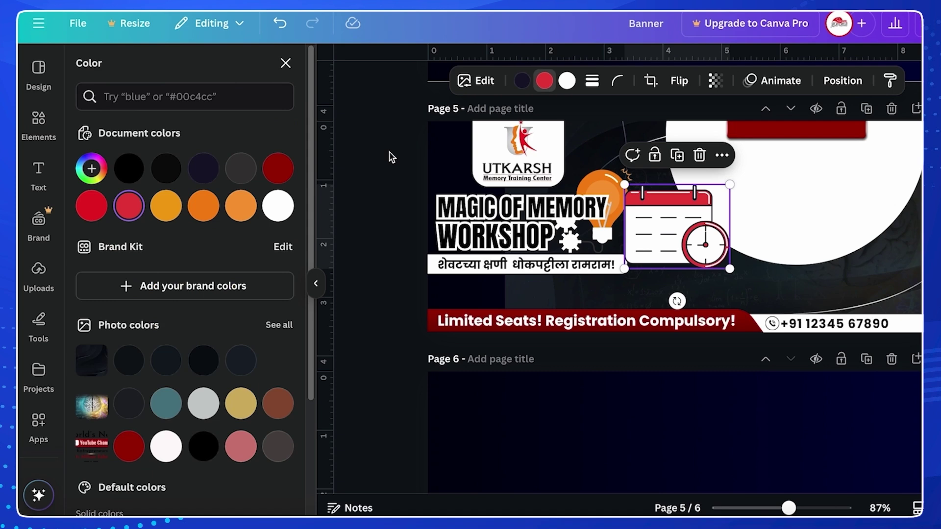
left_click(281, 175)
left_click_drag(677, 231, 721, 164)
left_click_drag(766, 221, 735, 181)
- Paste a copy of the bar beside the calendar, shrink it to about 2.47 by 0.29 in, color it black and round its corners
key("ctrl+v")
left_click_drag(677, 226, 880, 196)
left_click_drag(807, 233, 813, 186)
left_click(166, 168)
left_click(487, 80)
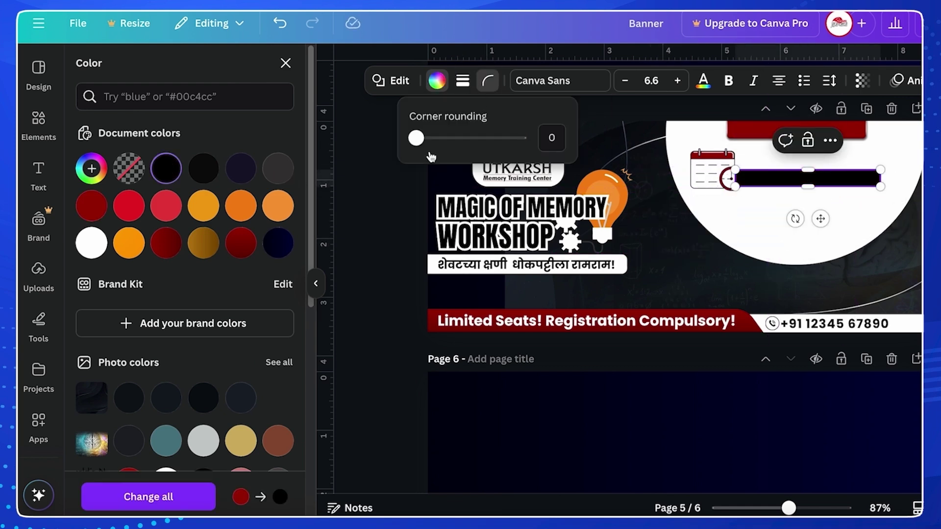
left_click_drag(411, 138, 435, 138)
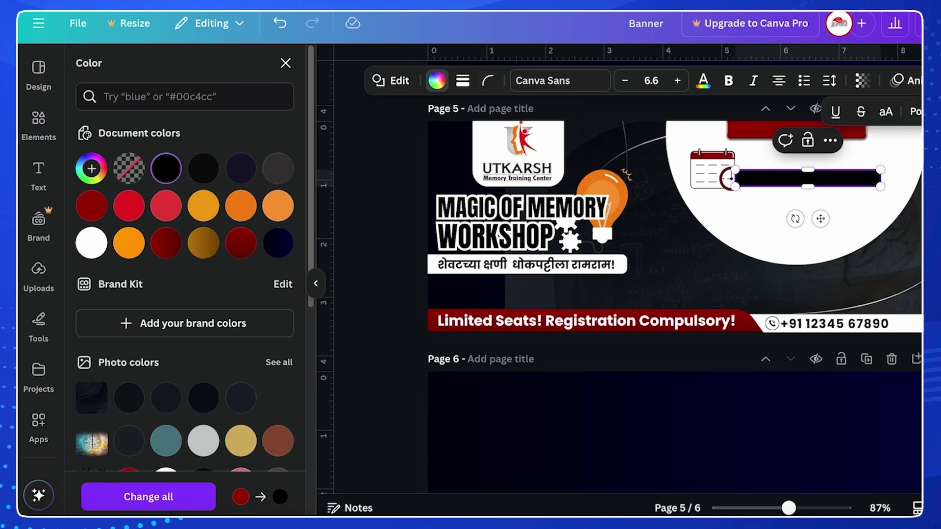
- Layer the black bar behind the calendar's clock and adjust its size and position to start at the clock
left_click(275, 136)
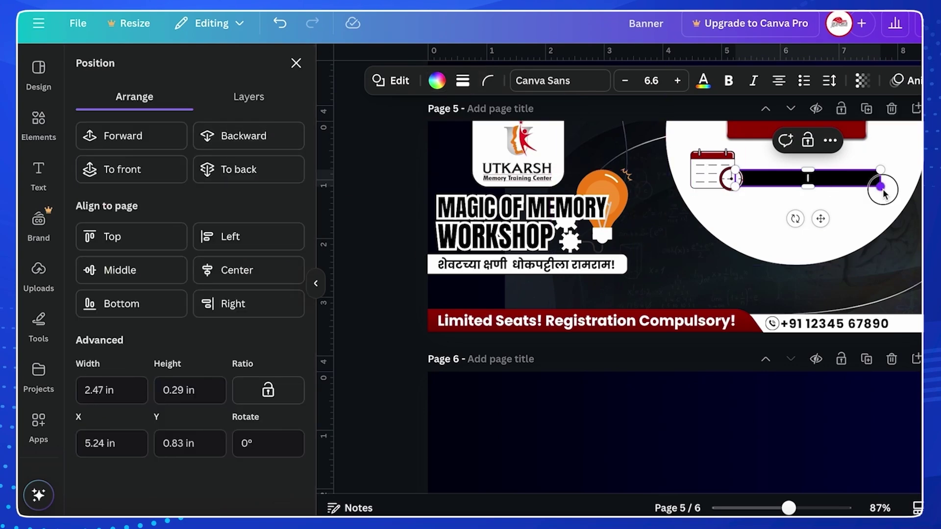
left_click_drag(883, 193, 877, 188)
left_click_drag(733, 180, 728, 178)
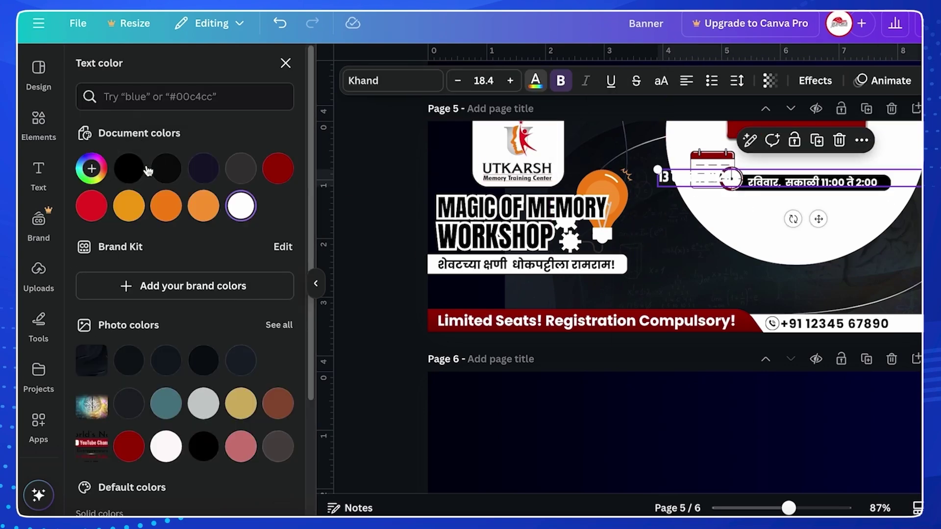
- Color the "13 एप्रिल, 2025" date text black, enlarge it and place it above the black bar beside the calendar
left_click(147, 168)
left_click_drag(657, 169, 882, 165)
left_click(510, 81)
left_click(510, 81)
left_click(510, 81)
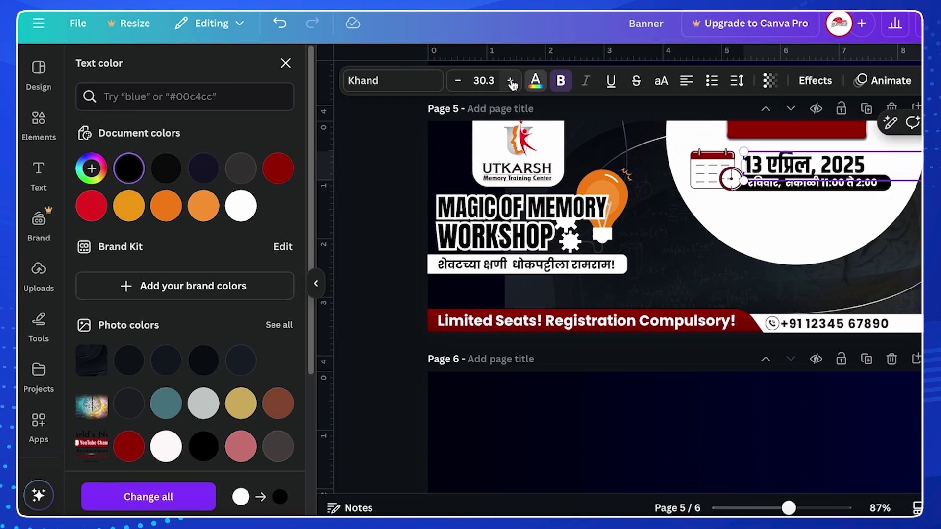
left_click(511, 81)
left_click(510, 81)
left_click_drag(803, 157, 804, 157)
left_click_drag(873, 165, 874, 166)
key("Escape")
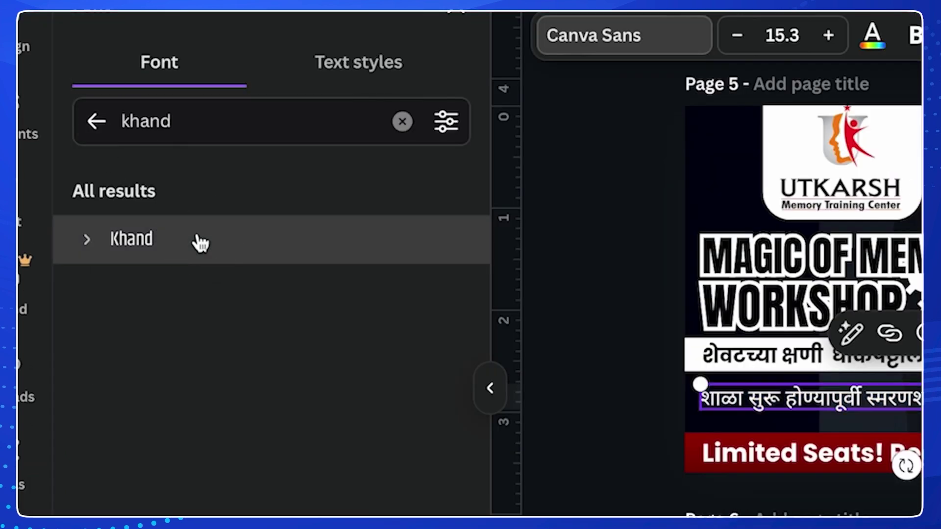
- Set the "शाळा सुरू होण्यापूर्वी" line in Khand, align it with the heading's start and enlarge it
left_click(200, 243)
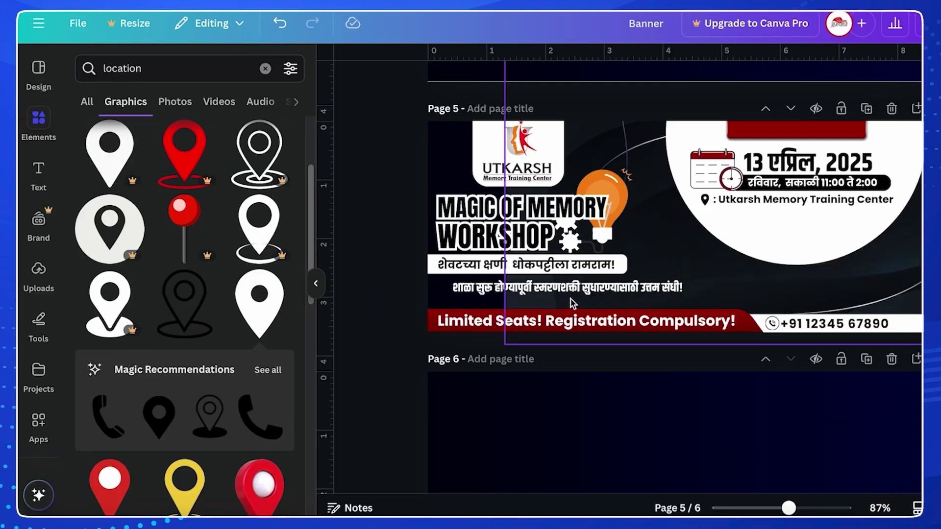
left_click_drag(574, 293, 557, 293)
left_click_drag(669, 300, 704, 312)
left_click(391, 245)
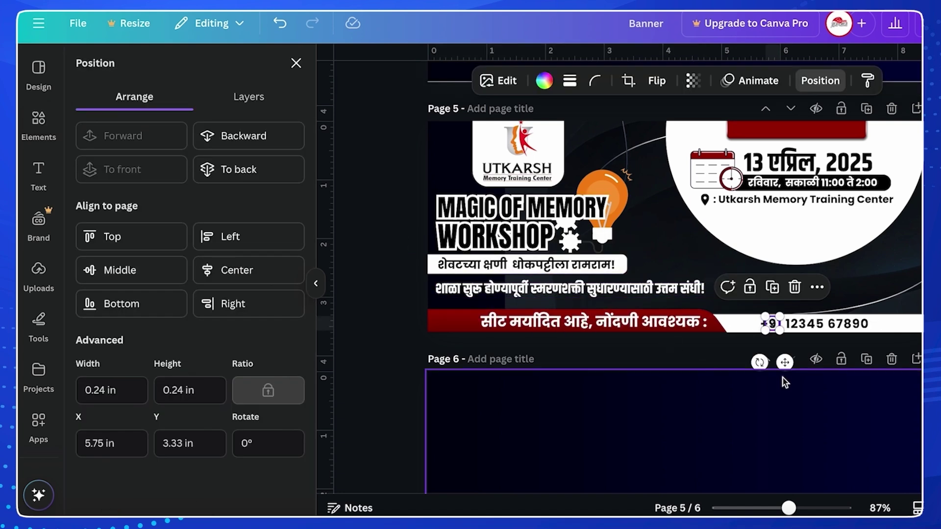
- Move the phone icon to the start of the white contact strip and place the phone number just after it with a small gap
mouse_move(785, 362)
left_mouse_down()
mouse_move(763, 365)
mouse_move(771, 367)
left_mouse_up()
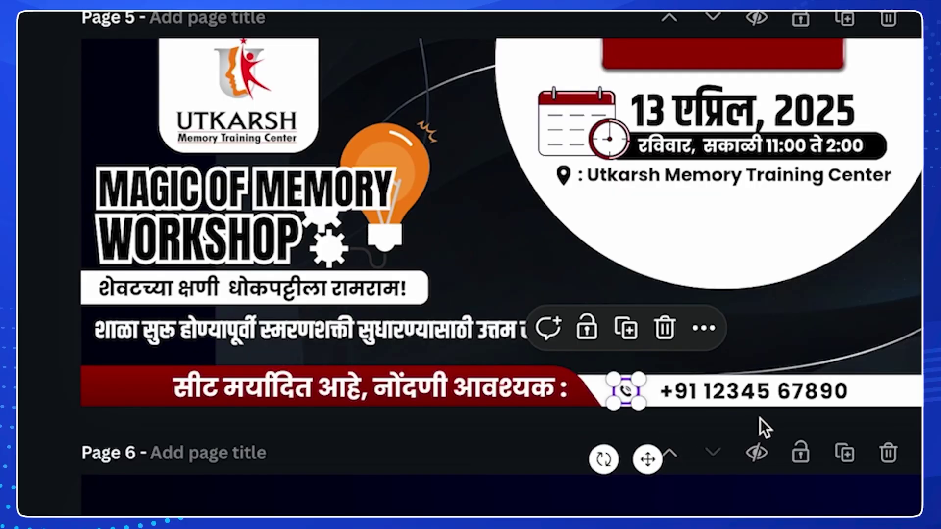
left_click(823, 324)
key("Escape")
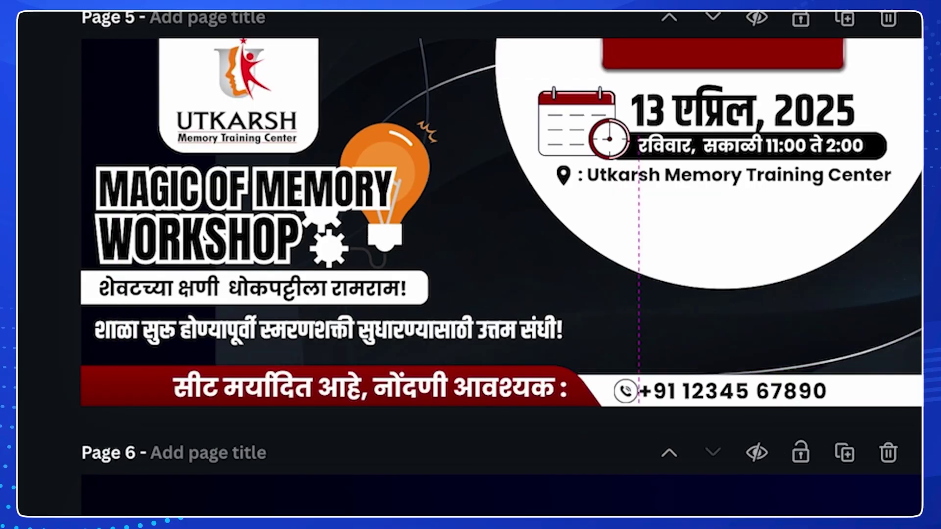
left_click_drag(730, 391, 737, 391)
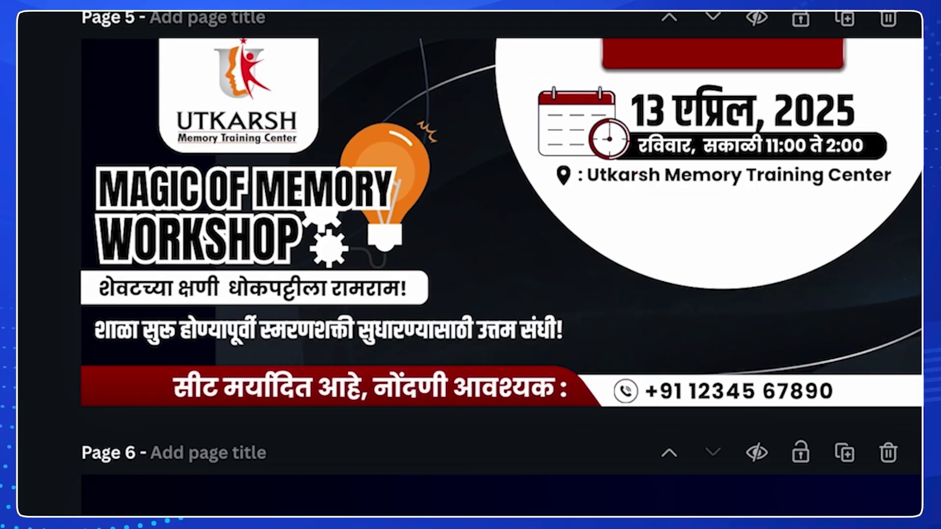
key("Escape")
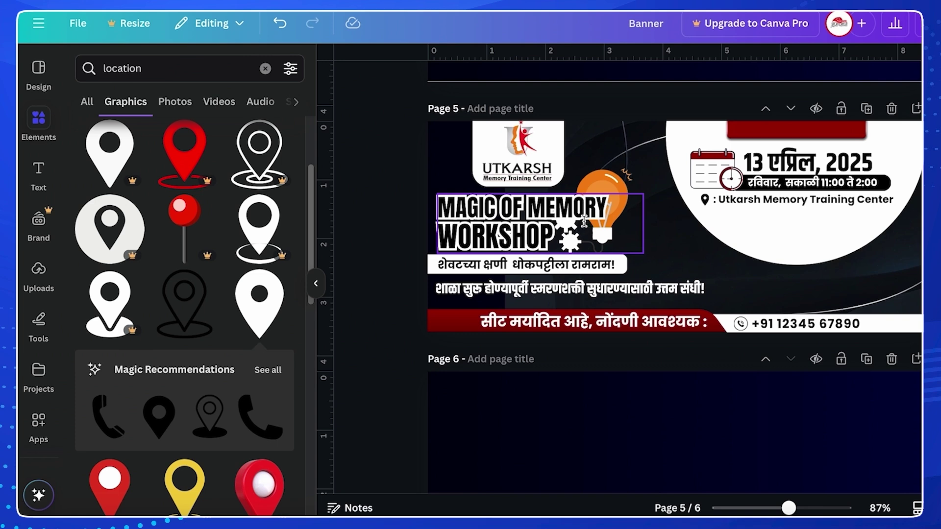
- Color the Magic of Memory Workshop heading white and remove its outline effect
left_click(584, 221)
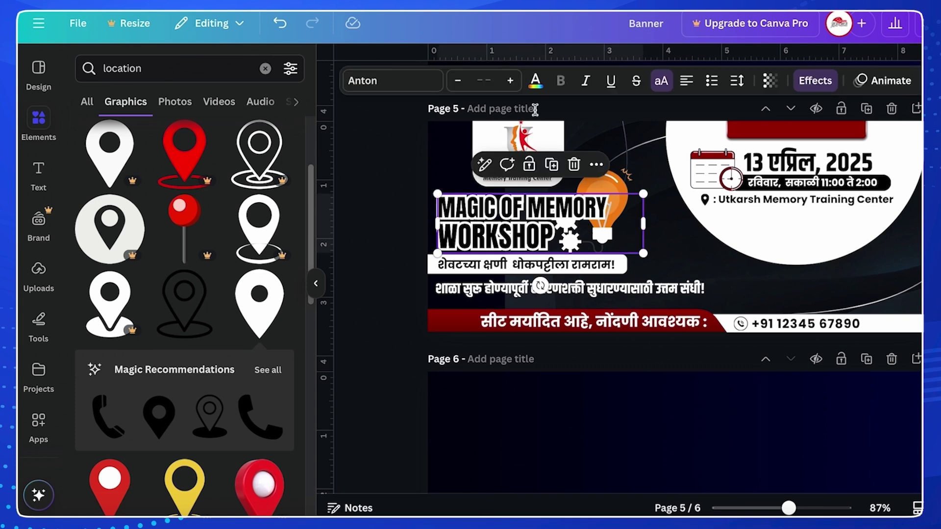
left_click(535, 81)
left_click(240, 205)
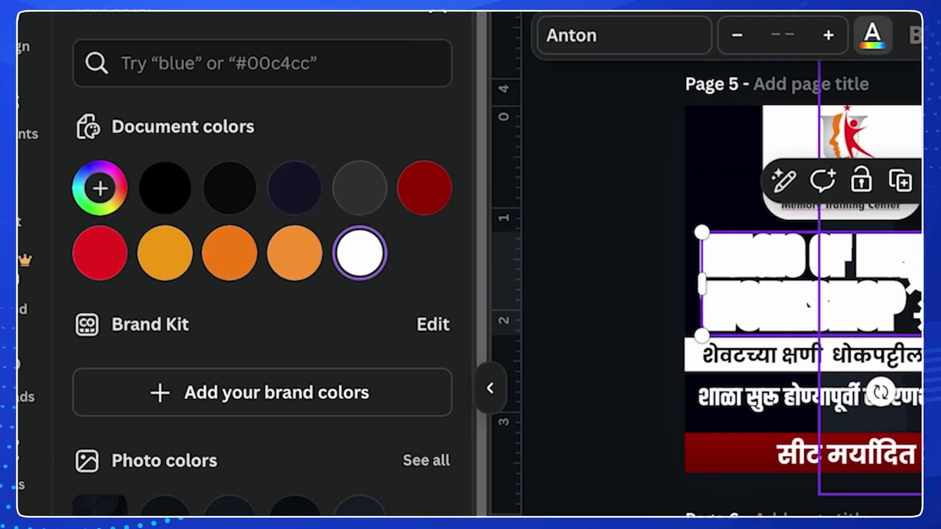
left_click(116, 173)
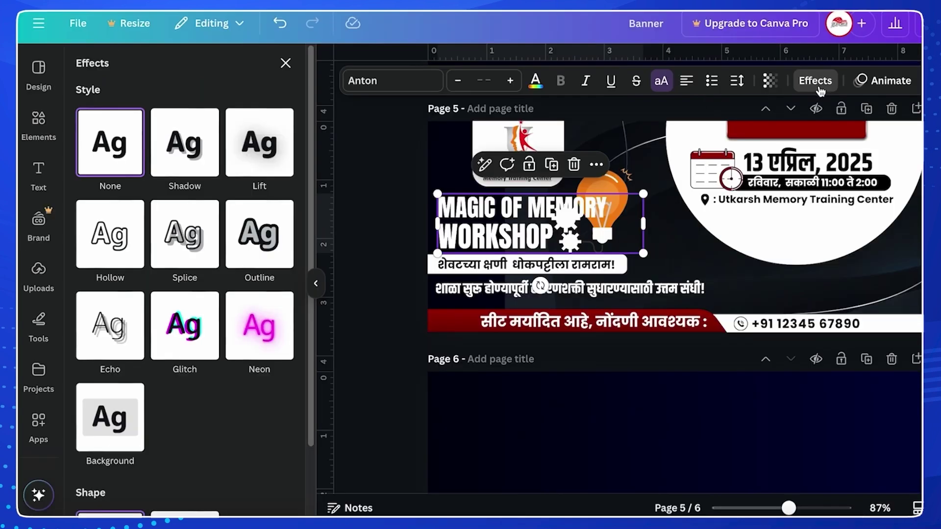
- Apply a black Outline effect with thickness 133 to the Magic of Memory Workshop heading
left_click(277, 245)
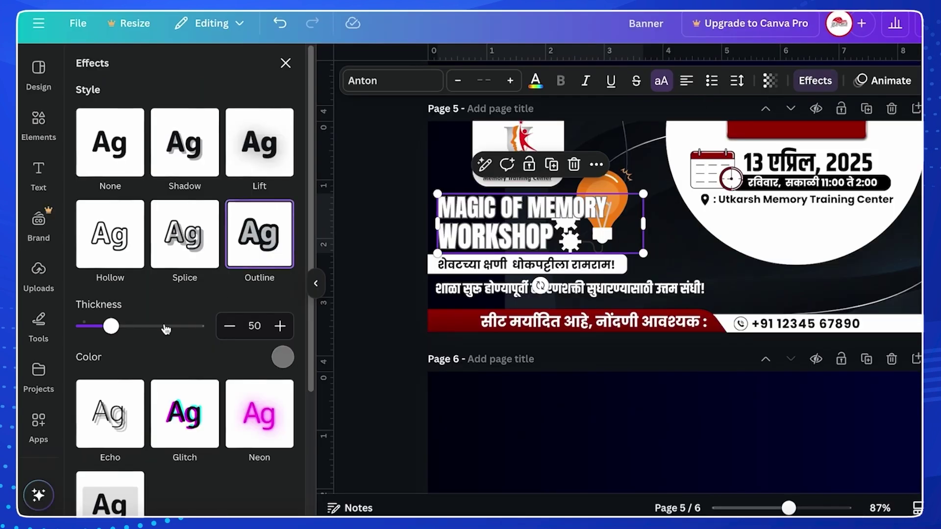
left_click(130, 325)
left_click(283, 357)
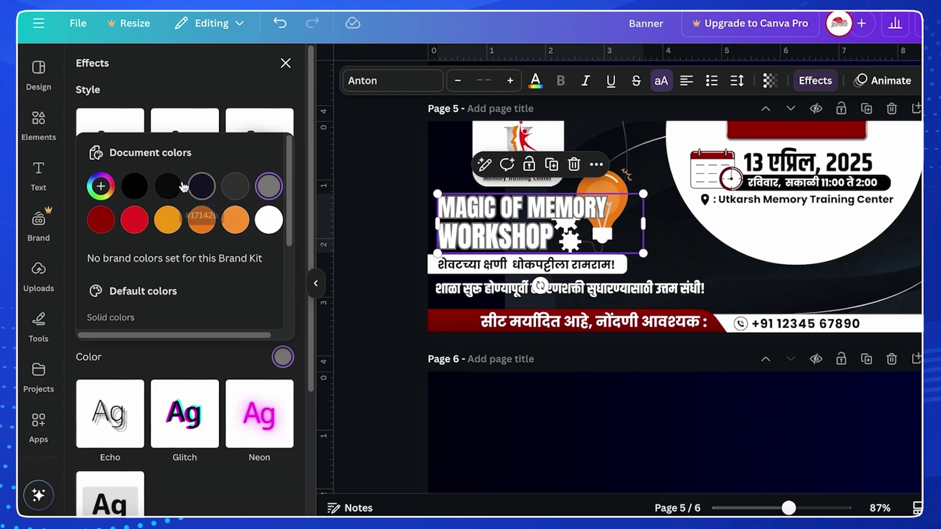
left_click(135, 186)
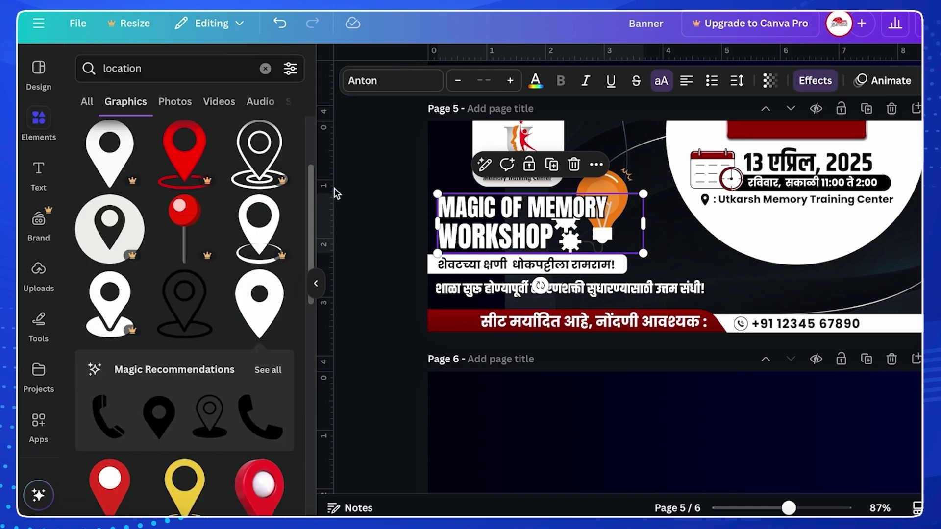
left_click(815, 80)
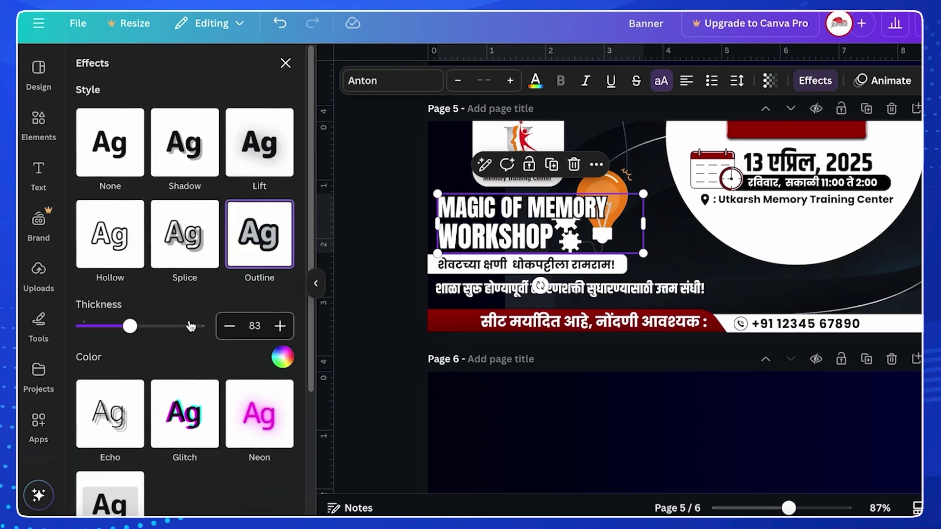
left_click_drag(130, 326, 158, 326)
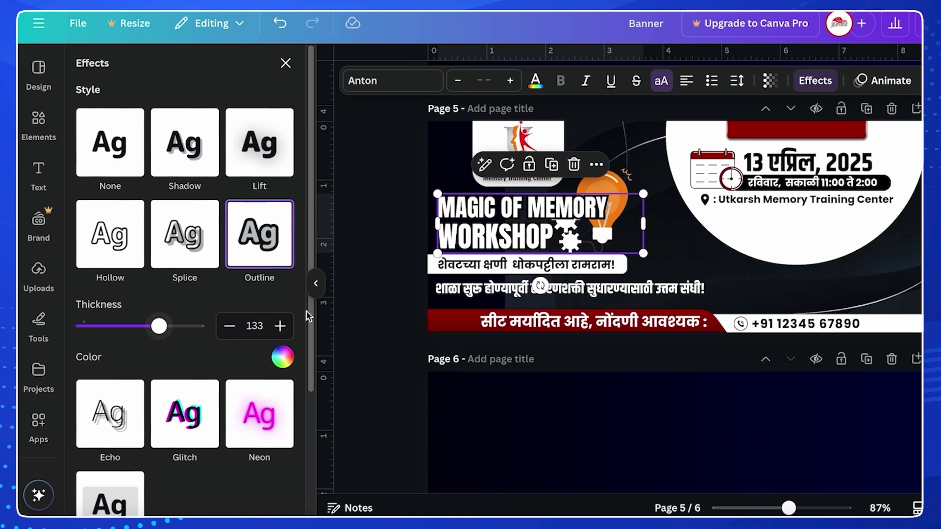
left_click(338, 301)
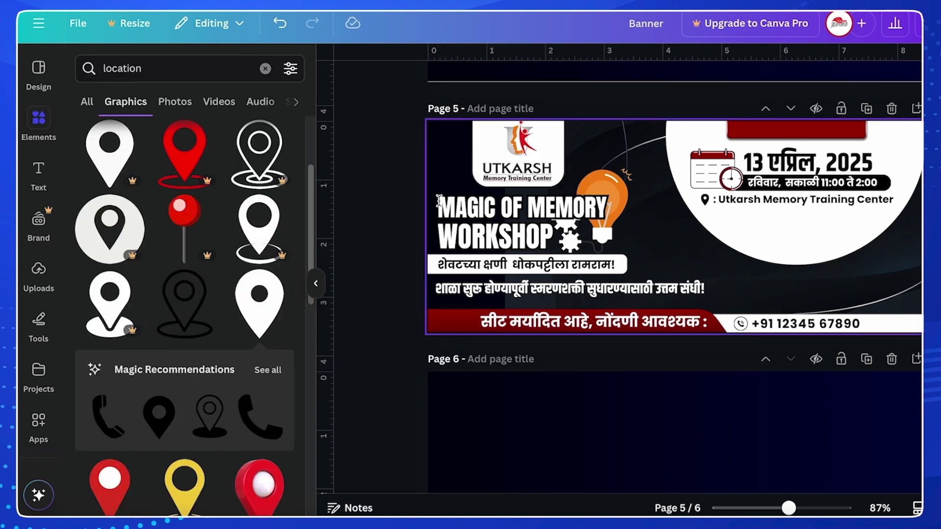
left_click(389, 334)
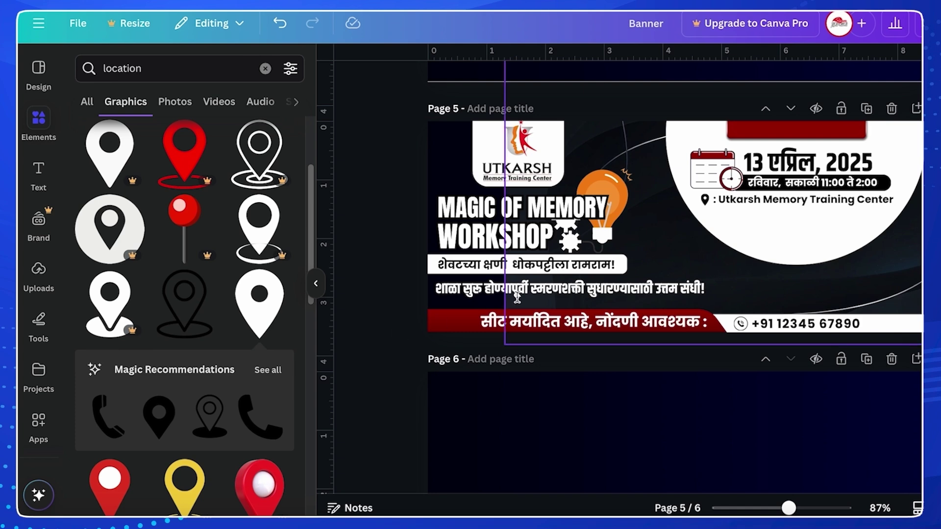
- Try an orange text color on the heading and set it back to white
left_click(510, 211)
left_click(537, 82)
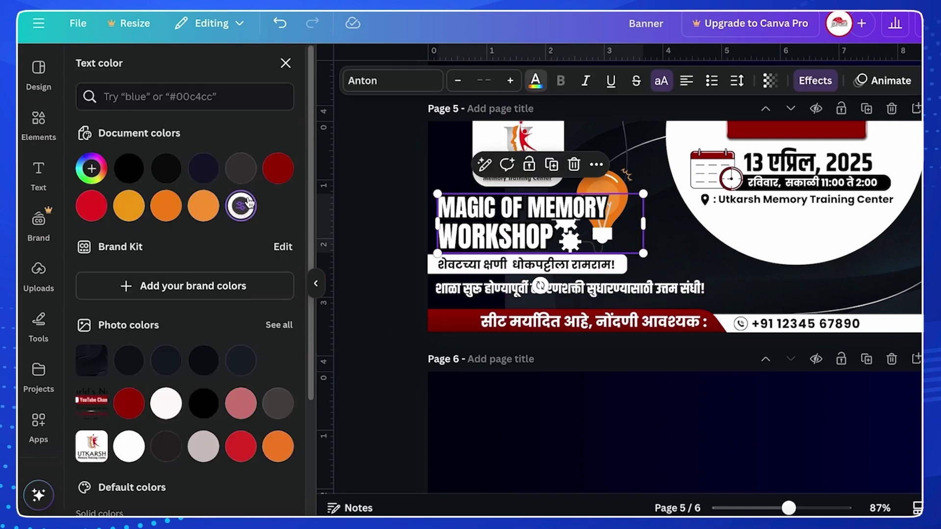
left_click(215, 206)
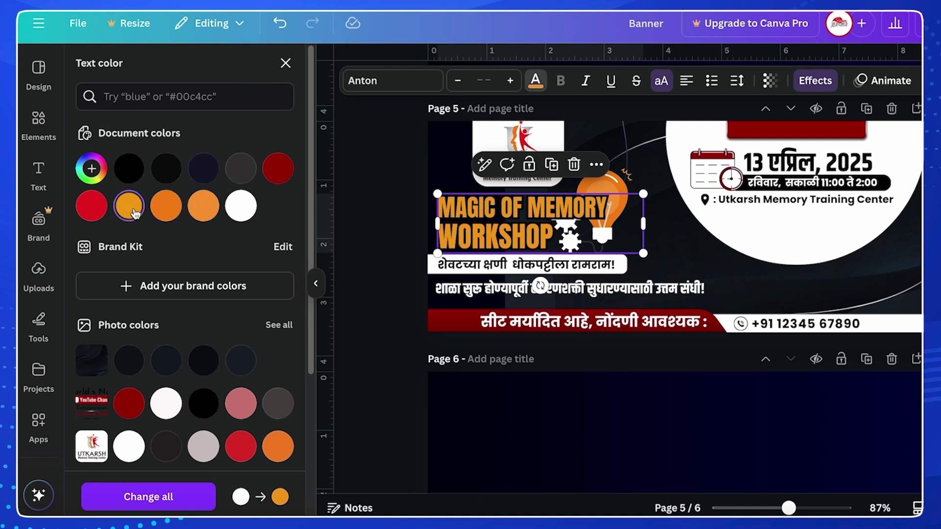
left_click(240, 206)
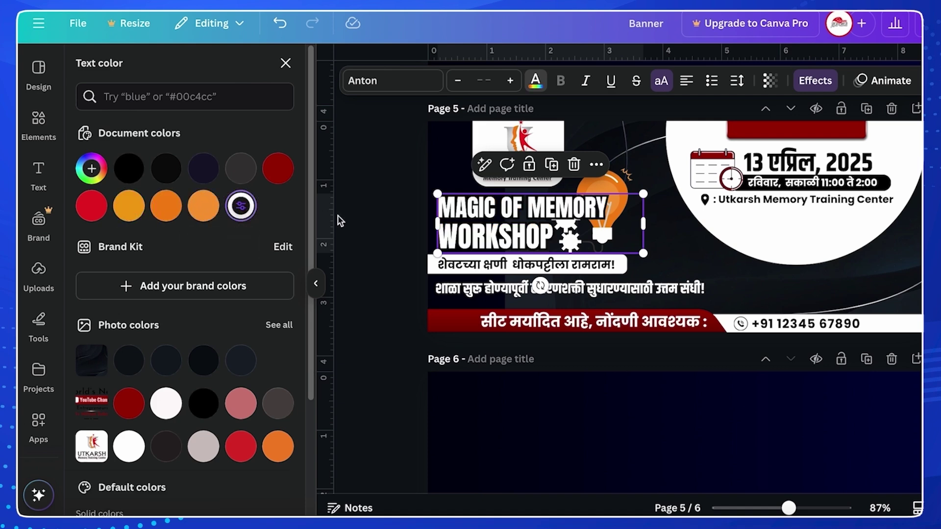
left_click(378, 236)
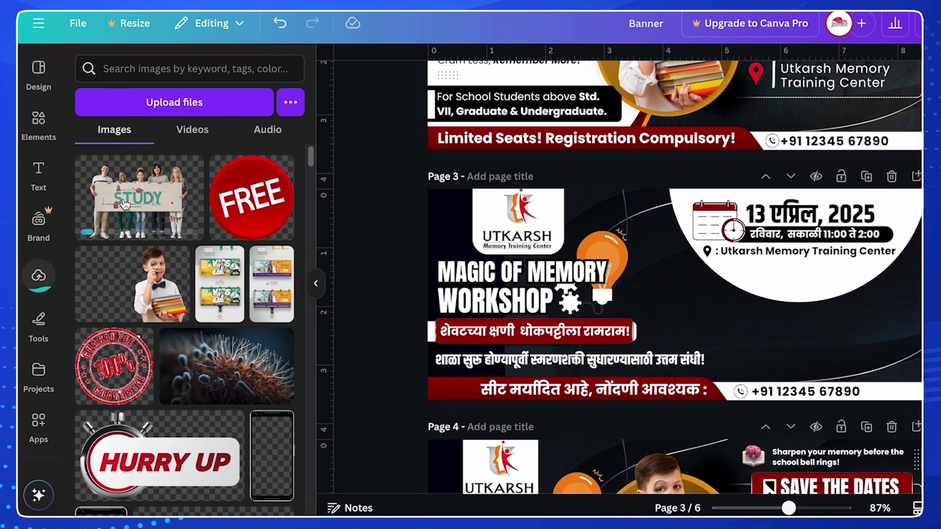
- Add the uploaded photo of students holding a STUDY board to page 3, enlarged and placed below the venue line
left_click(125, 205)
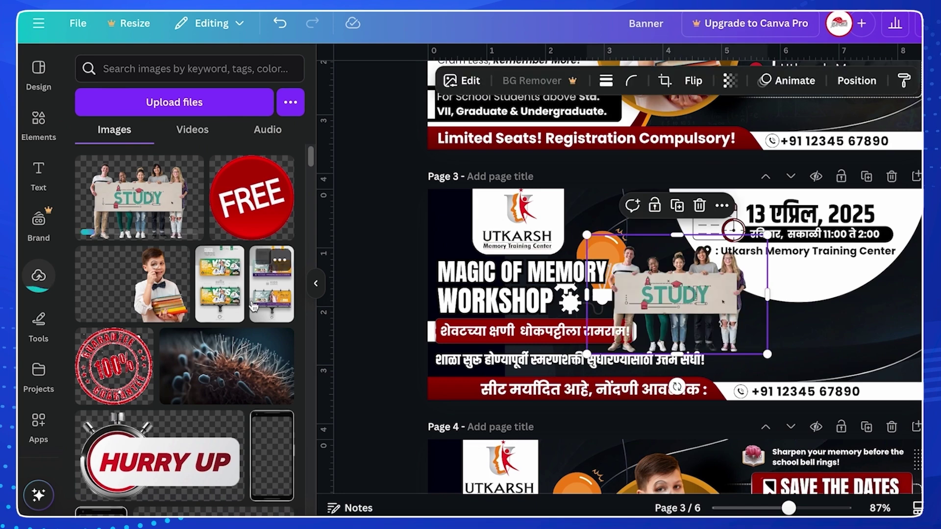
left_click(315, 283)
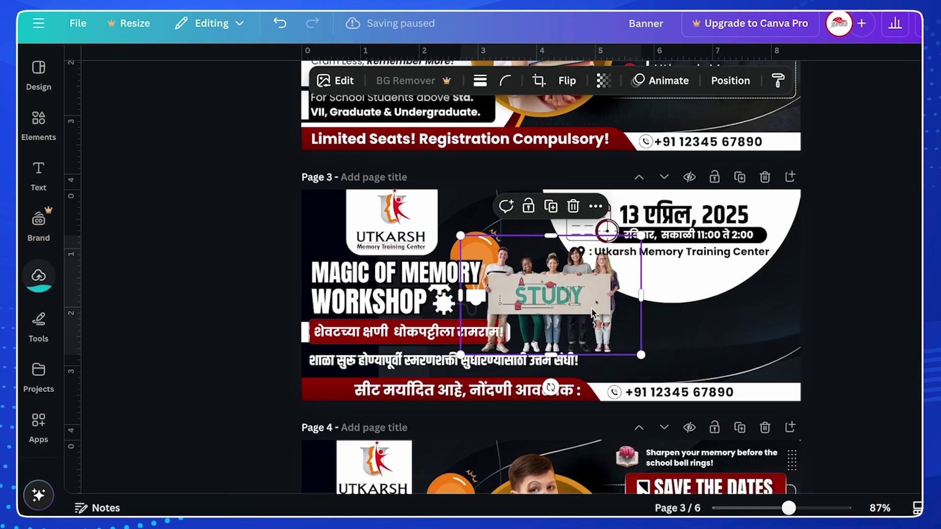
left_click_drag(637, 343, 745, 343)
left_click_drag(659, 355, 676, 326)
left_click_drag(748, 327, 724, 333)
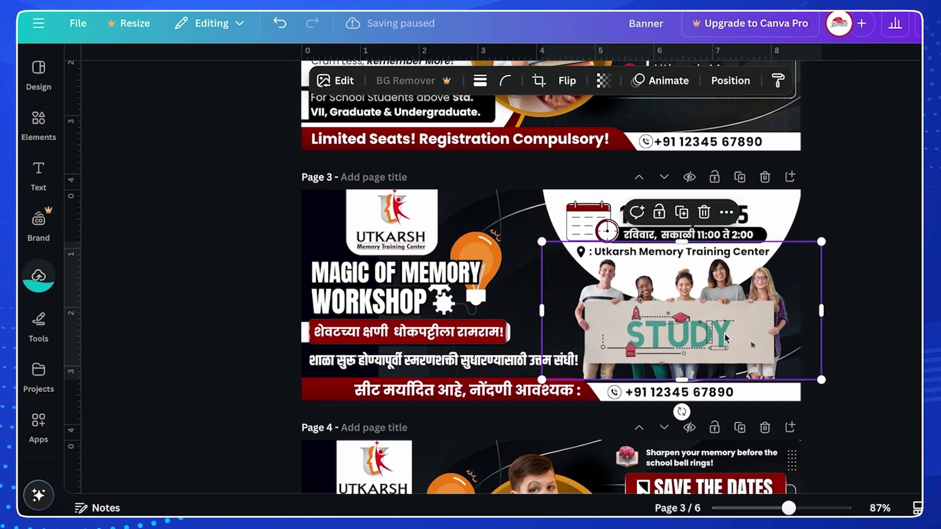
- Undo the accidental shift of the phone number and arrange the students photo behind the white contact strip
left_click(681, 392)
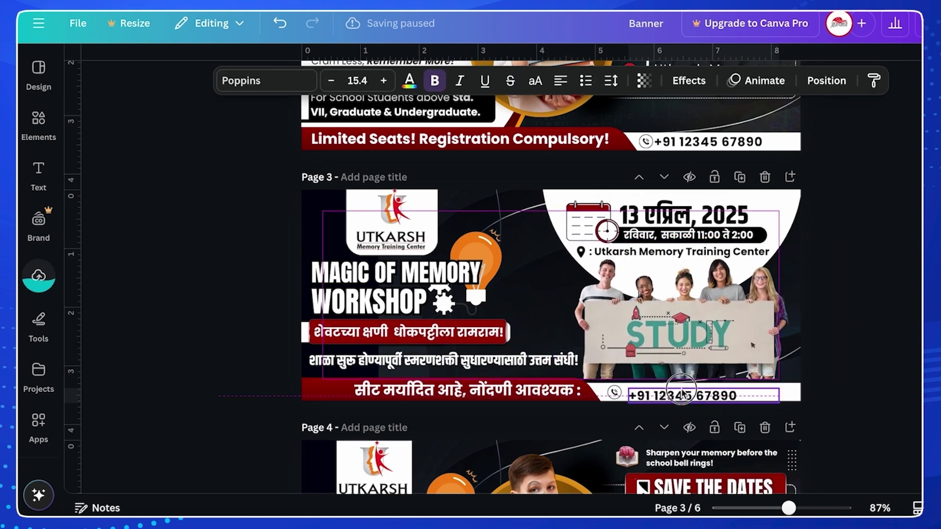
left_click(275, 31)
left_click(654, 294)
left_click_drag(681, 384, 682, 385)
left_click(730, 81)
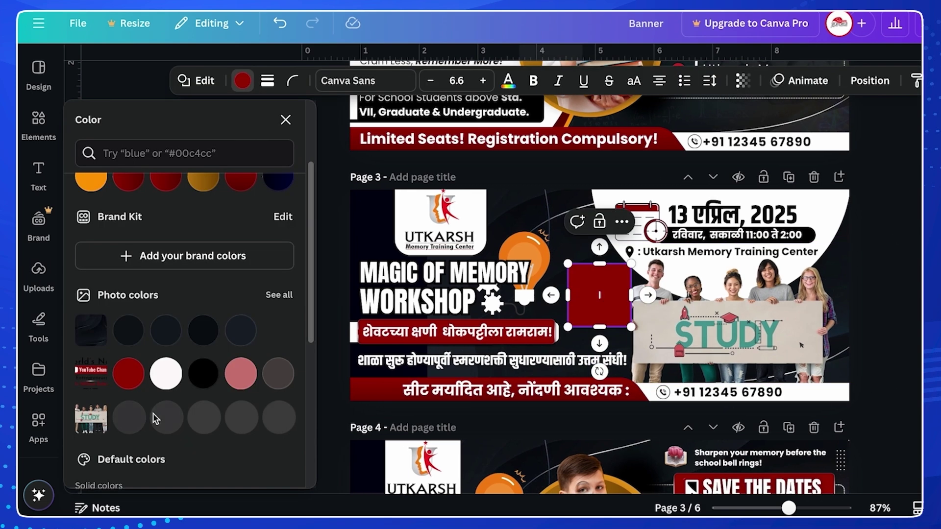
- Fill the dark red square with the beige photo color taken from the students' board
left_click(456, 294)
left_click(632, 311)
left_click(535, 289)
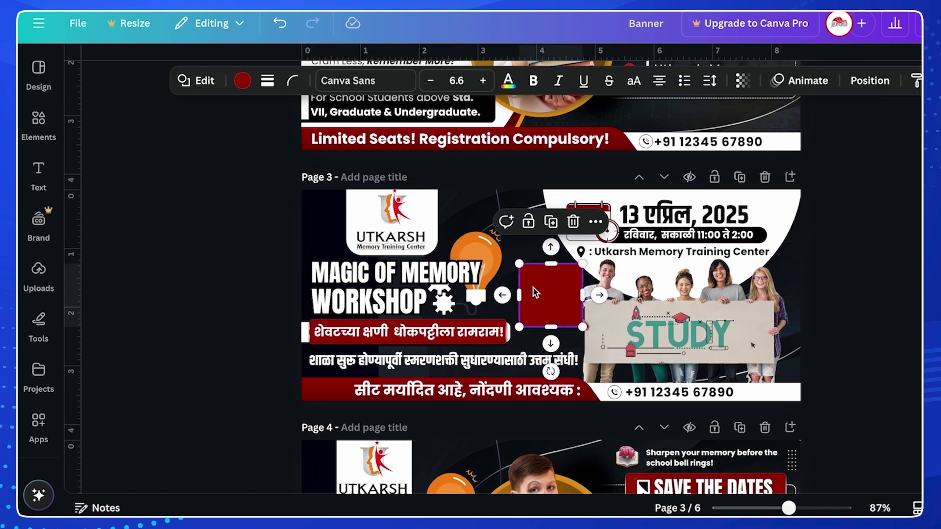
left_click(242, 80)
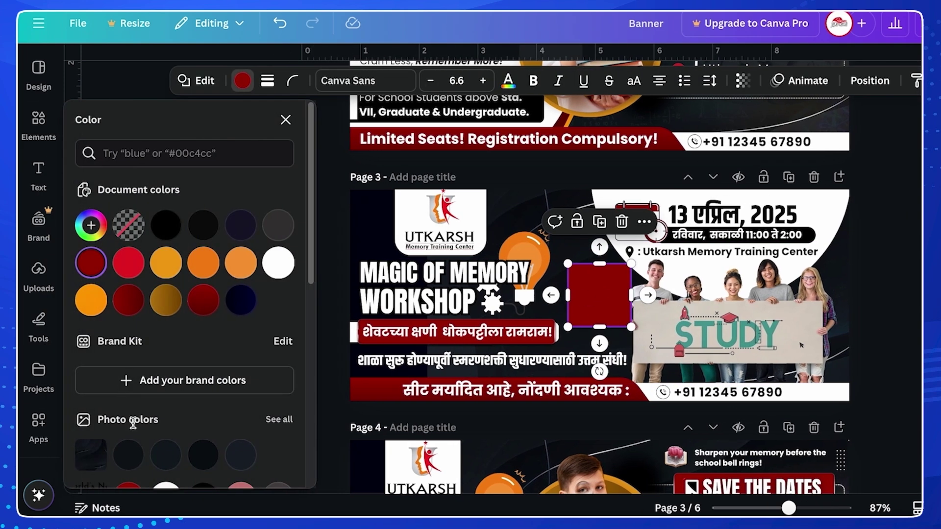
scroll(133, 422, "down", 4)
left_click(128, 359)
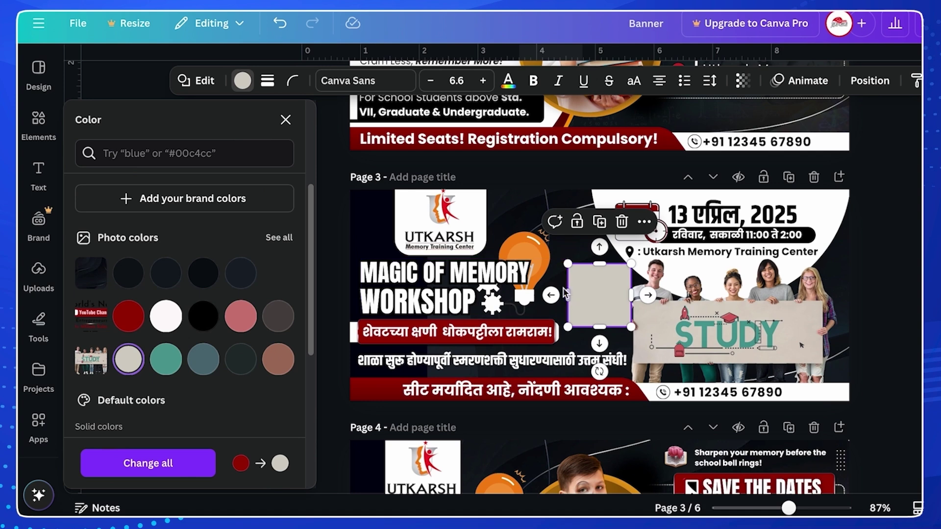
- Move and stretch the beige rectangle over the board so that it covers the STUDY lettering
left_click_drag(605, 283, 811, 334)
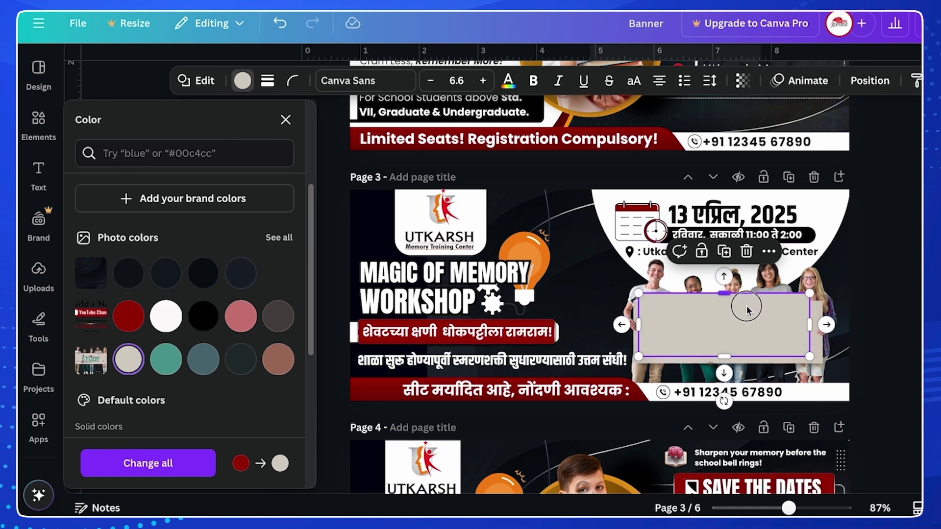
left_click_drag(749, 294, 754, 310)
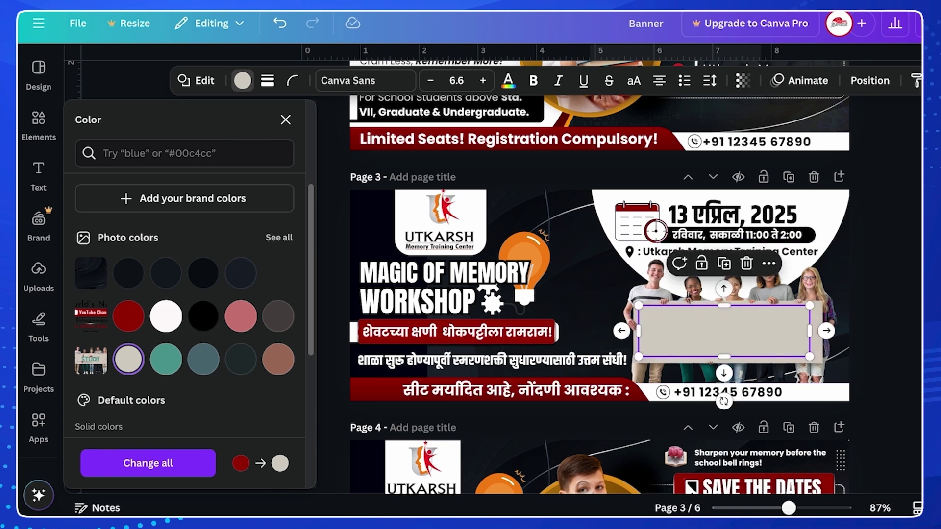
key("Escape")
key("Escape")
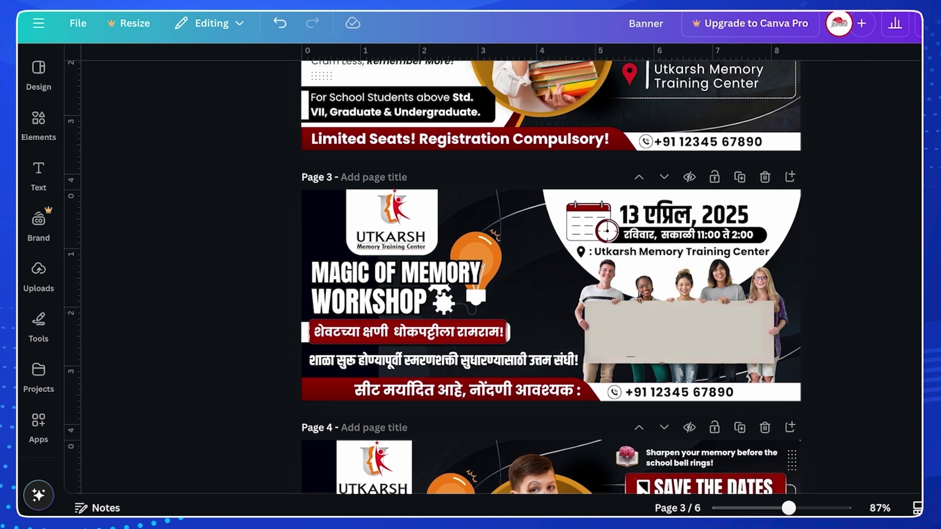
left_click(737, 347)
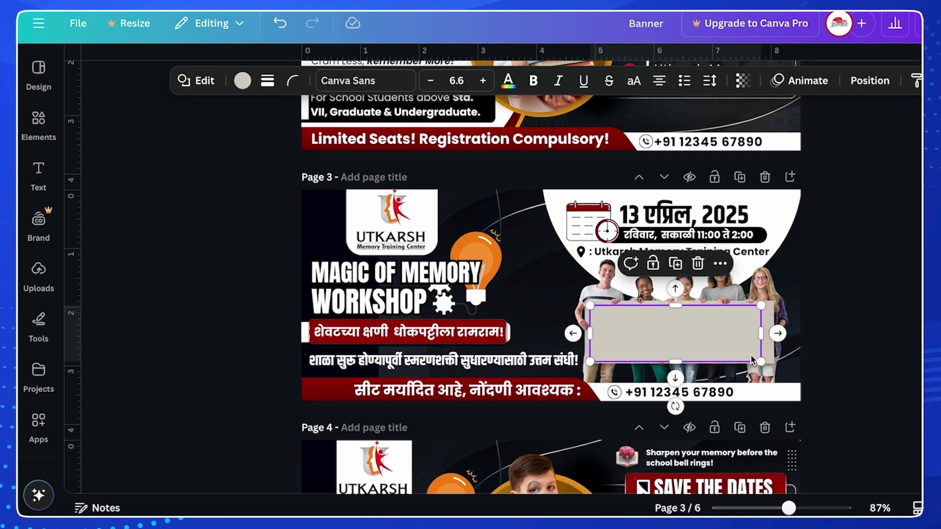
left_click(913, 302)
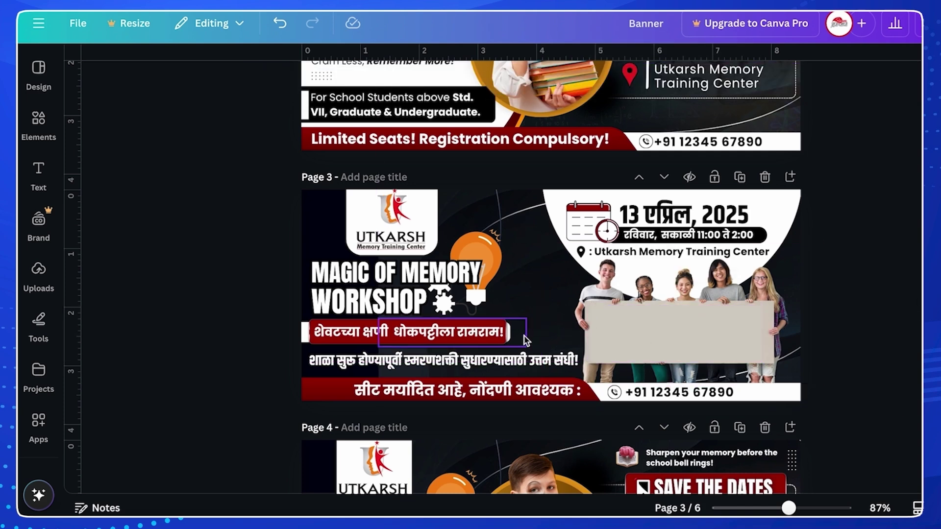
- Duplicate the tagline from the red strip onto the board and change its text to "इयत्ता 6 वी वरील शालेय विद्यार्थी, पदवीधर आणि पदवीपूर्व विद्यार्थ्यासाठी."
left_click(512, 358)
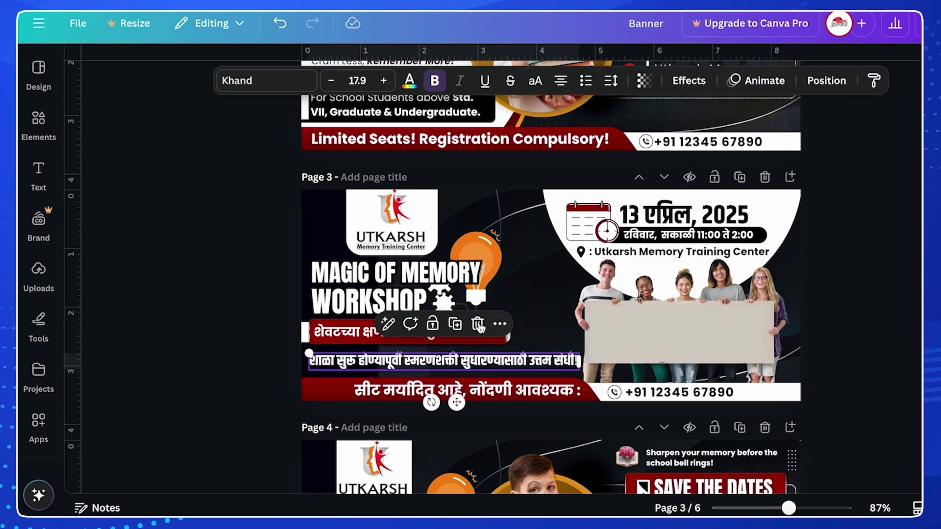
left_click(362, 336)
left_click(431, 295)
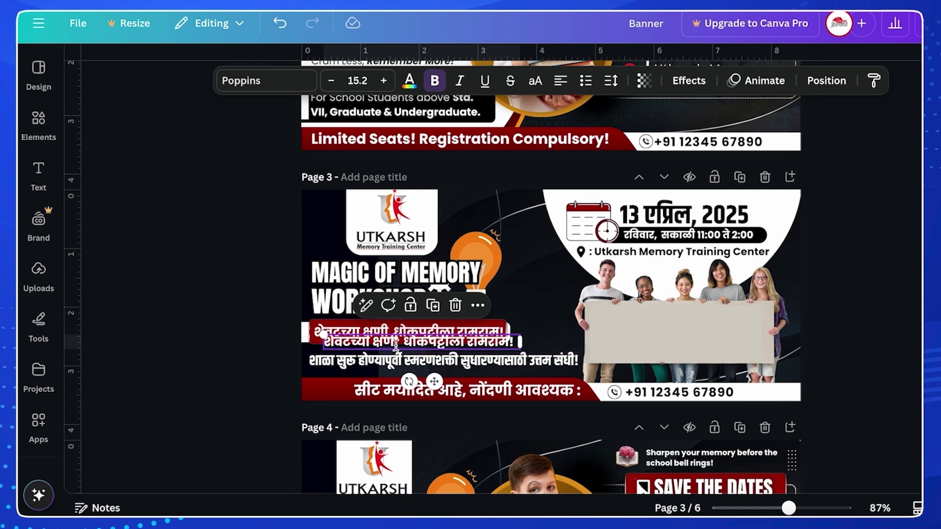
left_click_drag(395, 345, 639, 338)
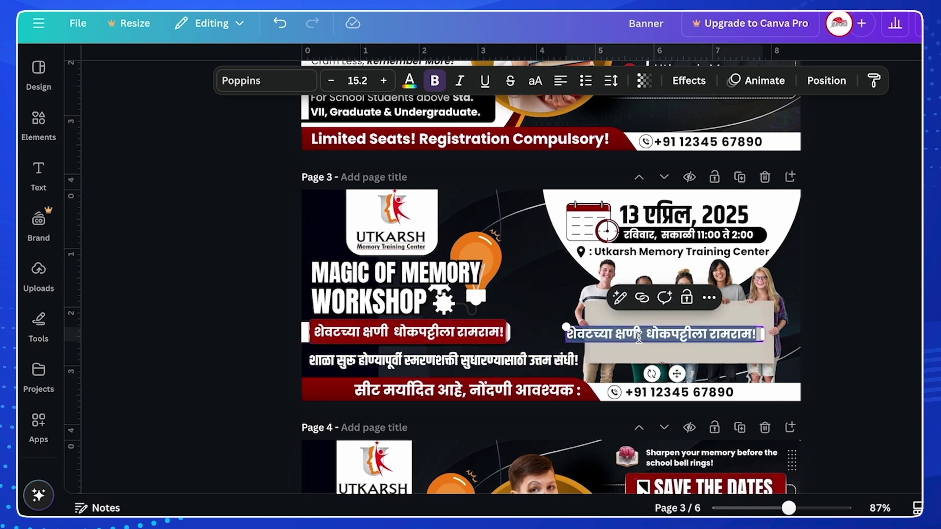
type("इयत्ता 6 वी वरील शालेय विद्यार्थी, पदवीधर आणि पदवीपूर्व विद्यार्थ्यासाठी.")
left_click(861, 325)
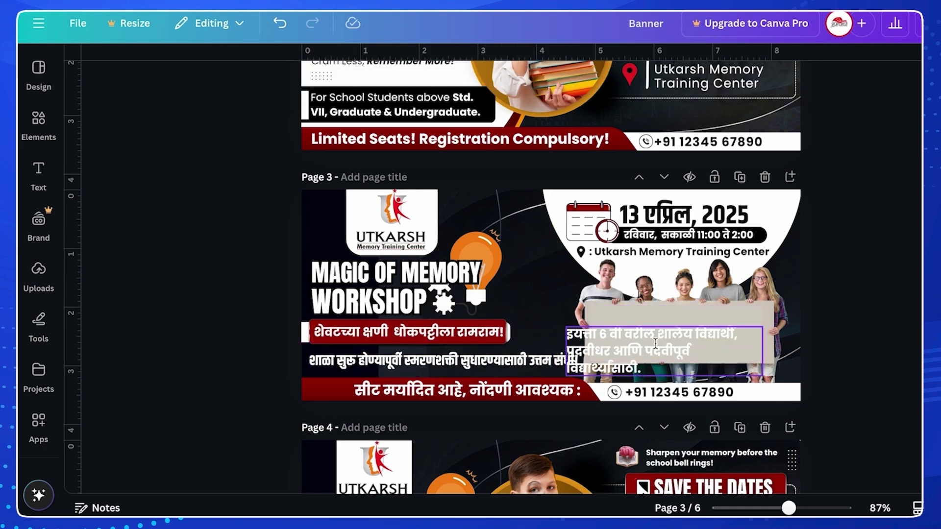
- Color the board's Marathi text black, scale it down to size 14.1 and position it within the beige board
left_click_drag(655, 342, 693, 328)
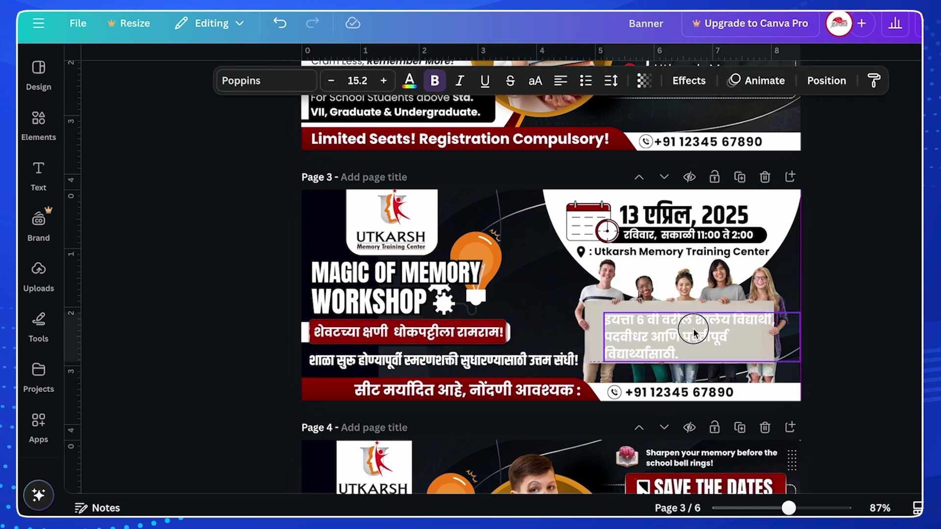
left_click(409, 81)
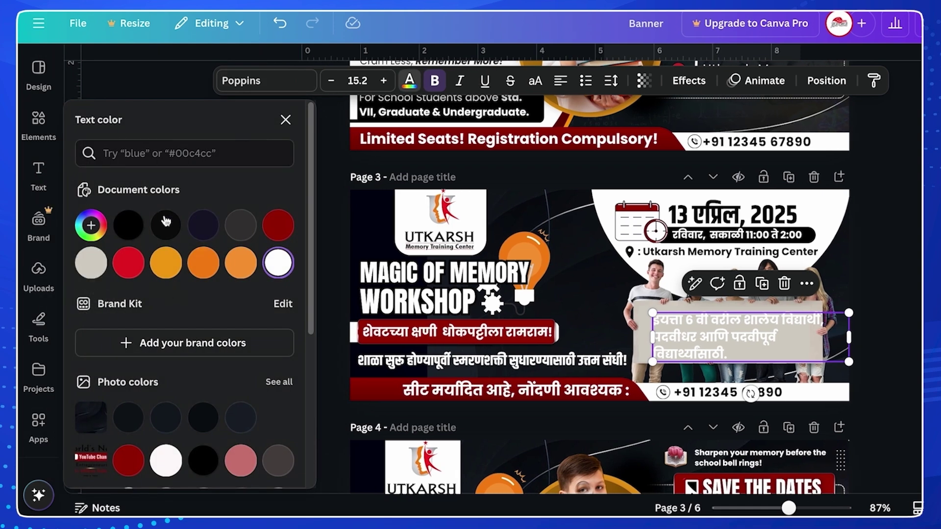
left_click(140, 222)
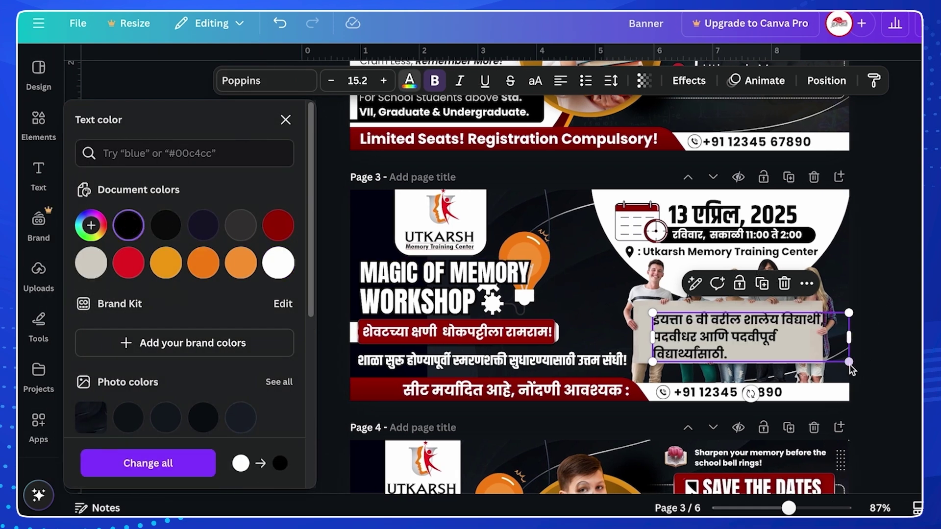
left_click_drag(849, 362, 835, 357)
key("Escape")
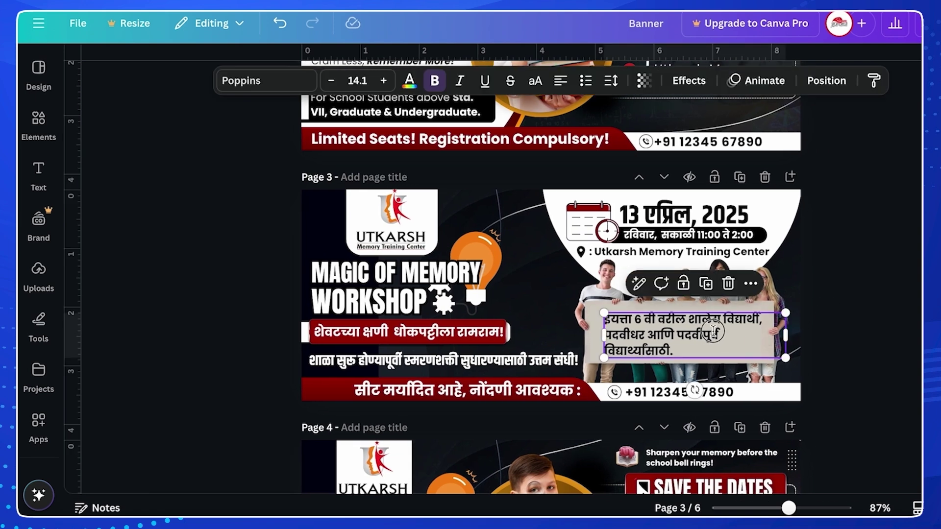
left_click(857, 275)
- Add a thin black vertical bar in front of the board's three text lines and move the text slightly closer to it
key("ctrl+v")
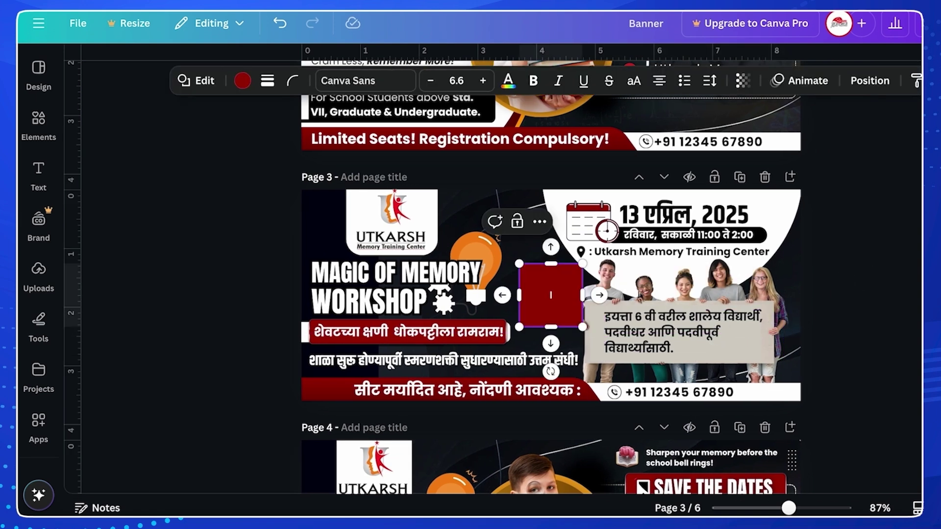
left_click_drag(546, 278, 631, 316)
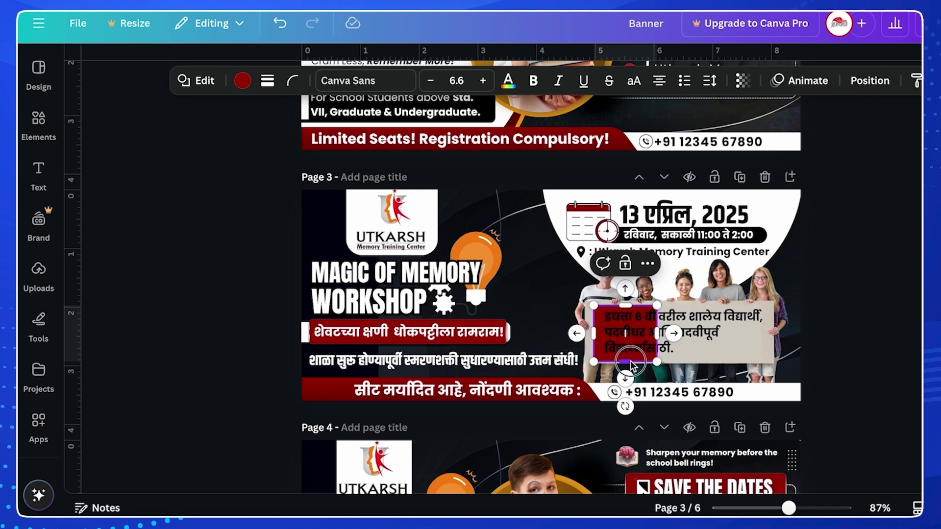
left_click_drag(657, 333, 590, 336)
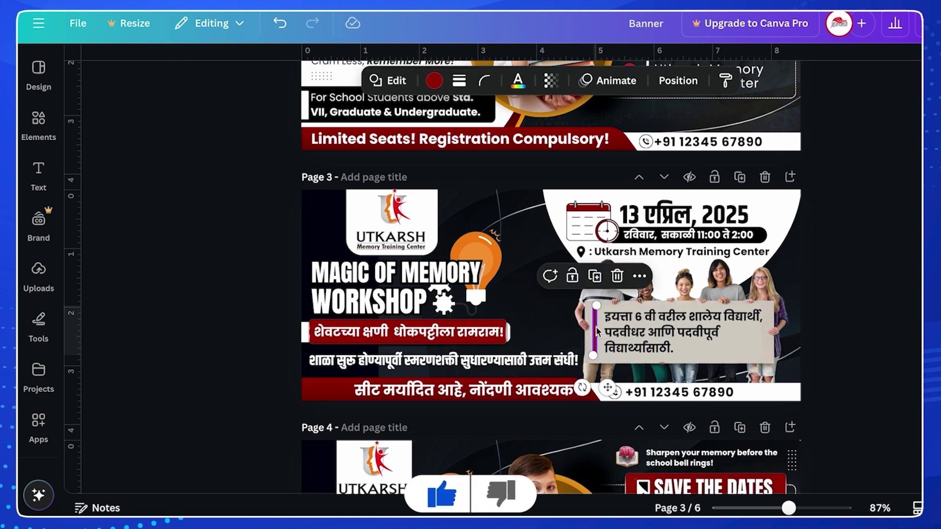
left_click(434, 80)
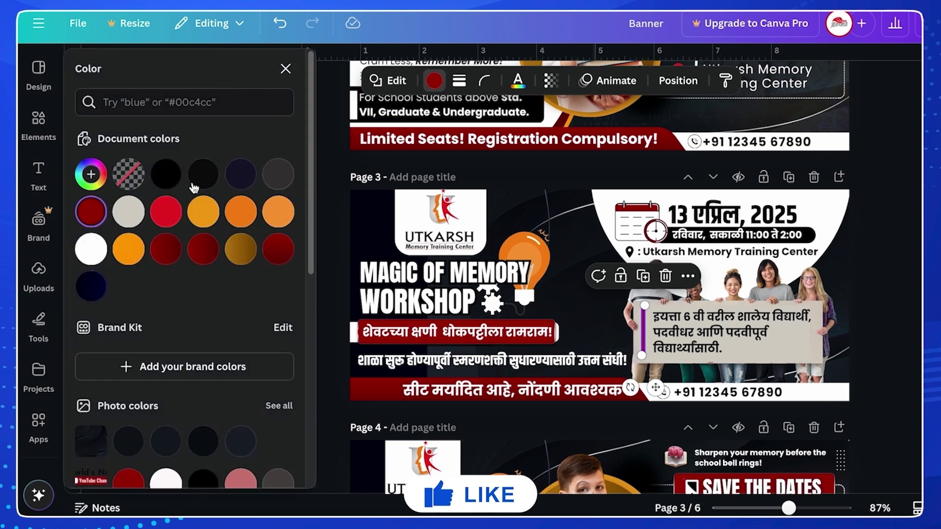
left_click(166, 174)
left_click(726, 333)
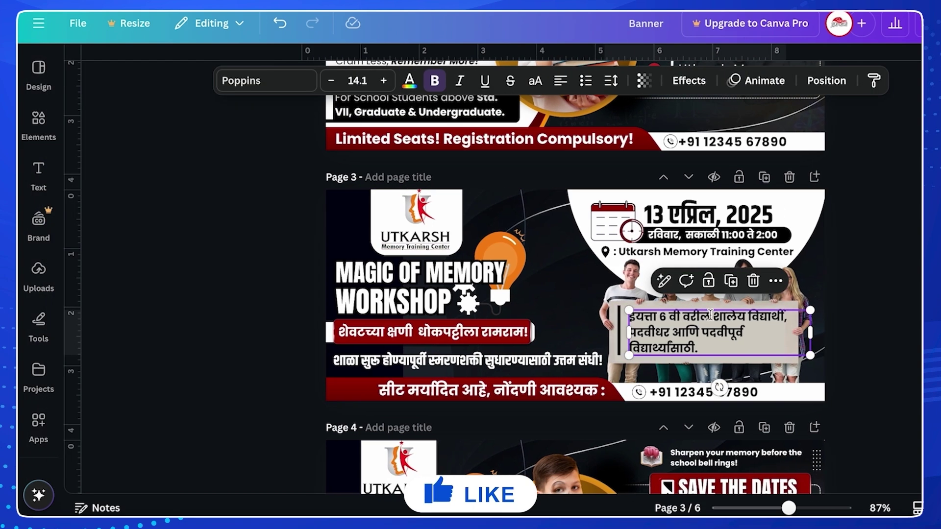
left_click(906, 264)
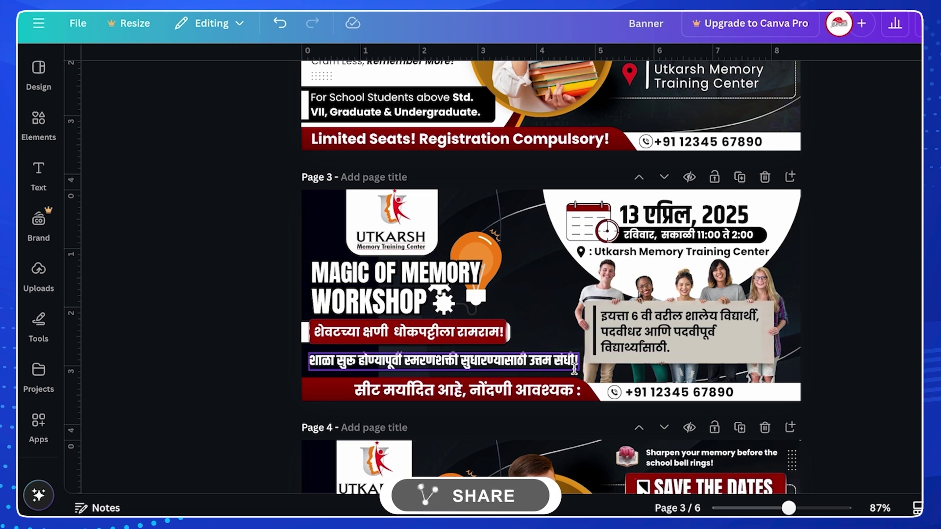
- Add a white rectangular strip about 5.14 in wide and 0.38 in high over the second Marathi tagline below the heading
key("t")
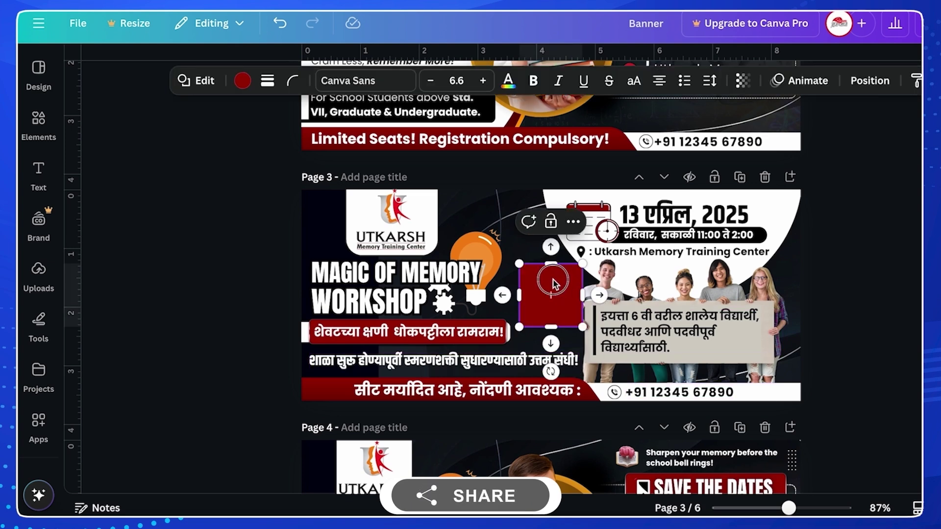
left_click_drag(553, 283, 635, 379)
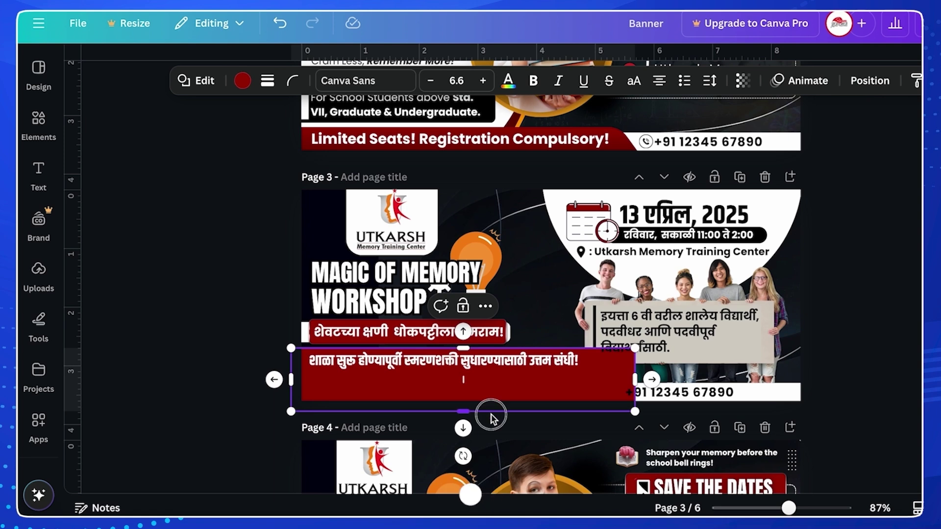
left_click_drag(491, 416, 593, 359)
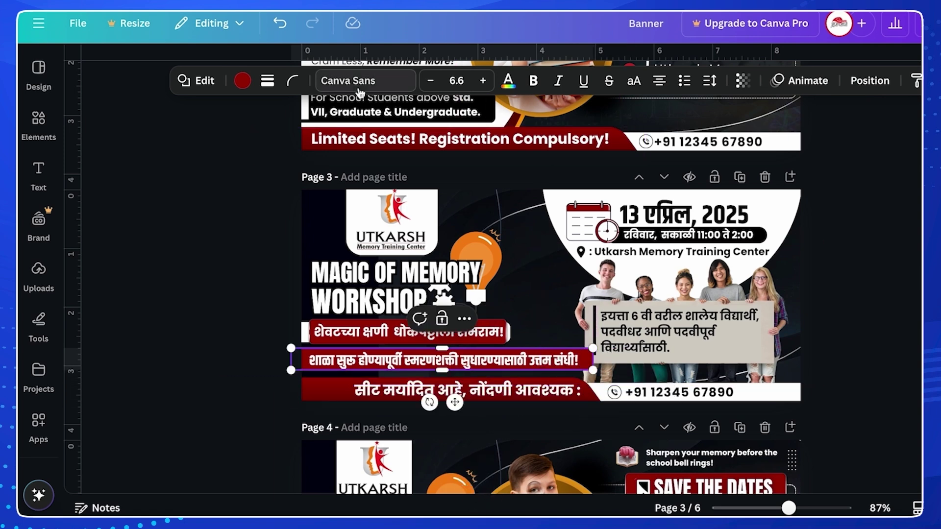
left_click(241, 82)
left_click(101, 306)
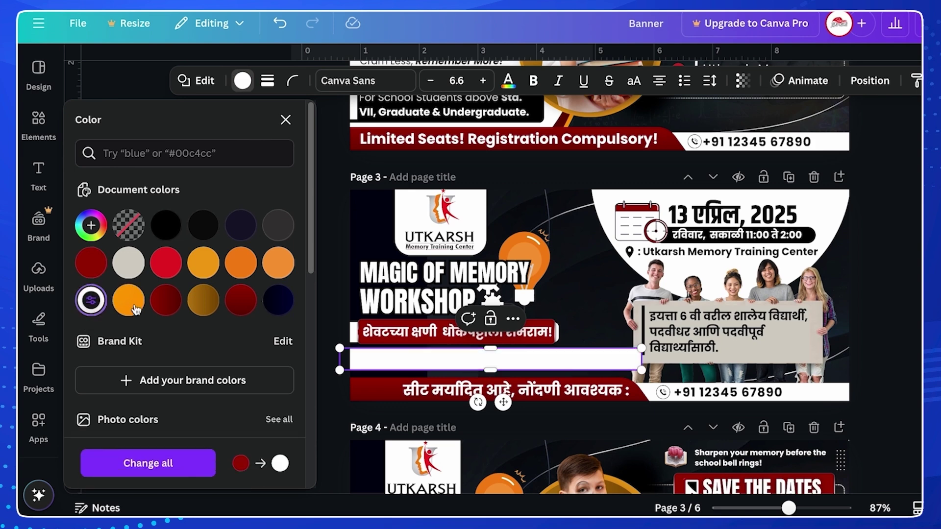
- Try moving the white strip backward in the layer order and undo it
left_click(868, 80)
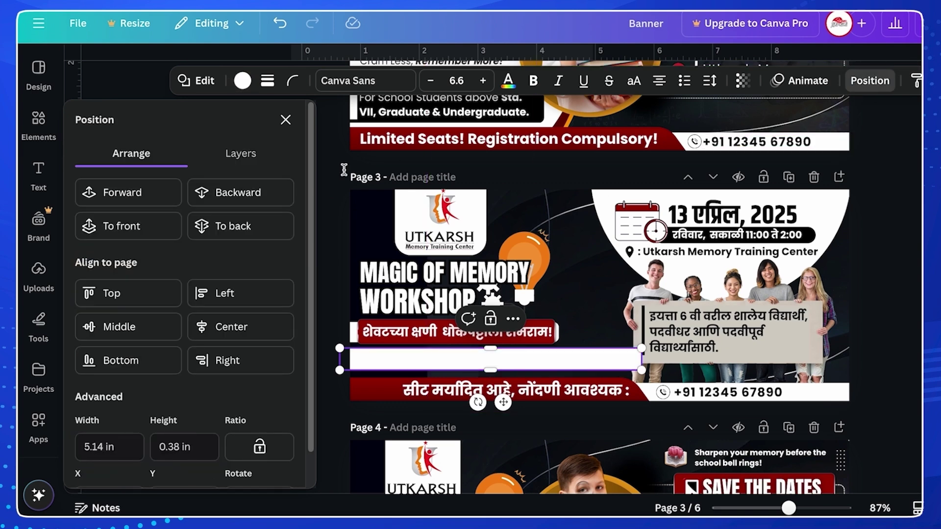
left_click(283, 195)
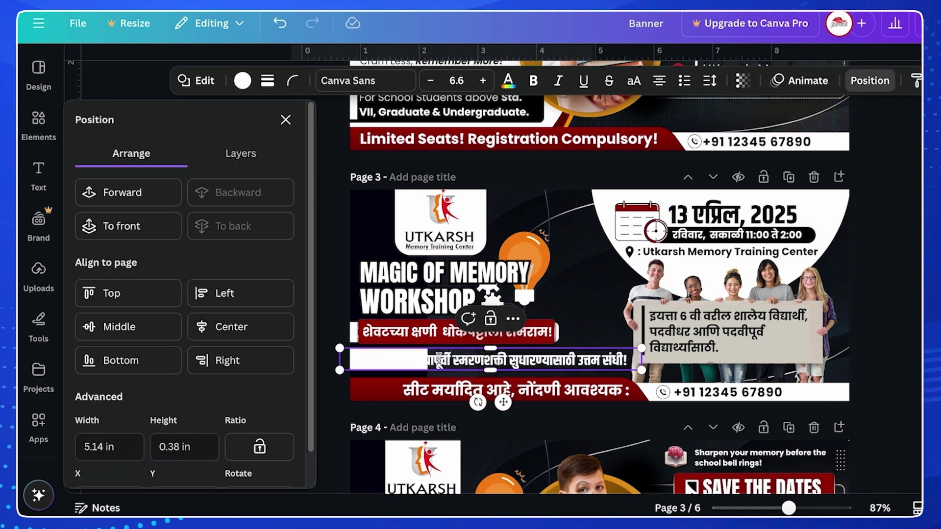
left_click(273, 17)
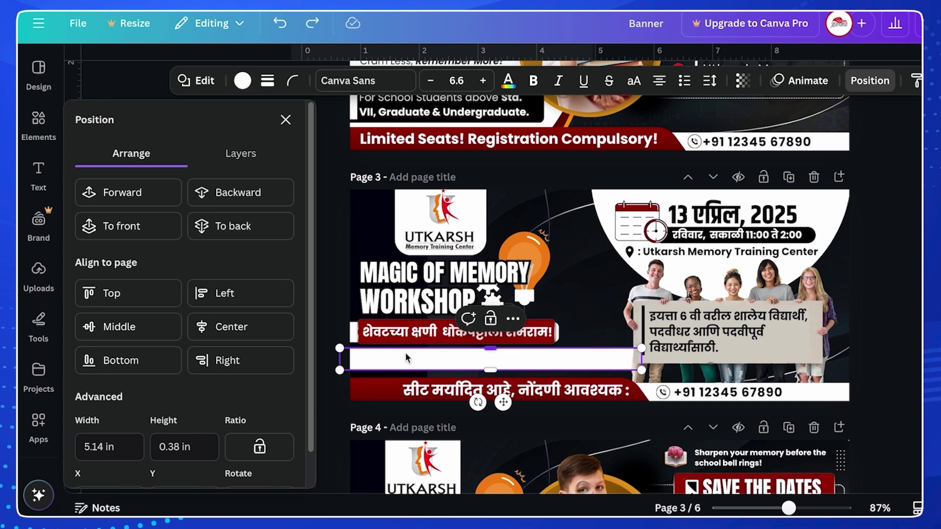
- Color the second Marathi tagline black, center it vertically on the white strip, slightly widen its text box and align the text to the box's left edge
left_click(342, 314)
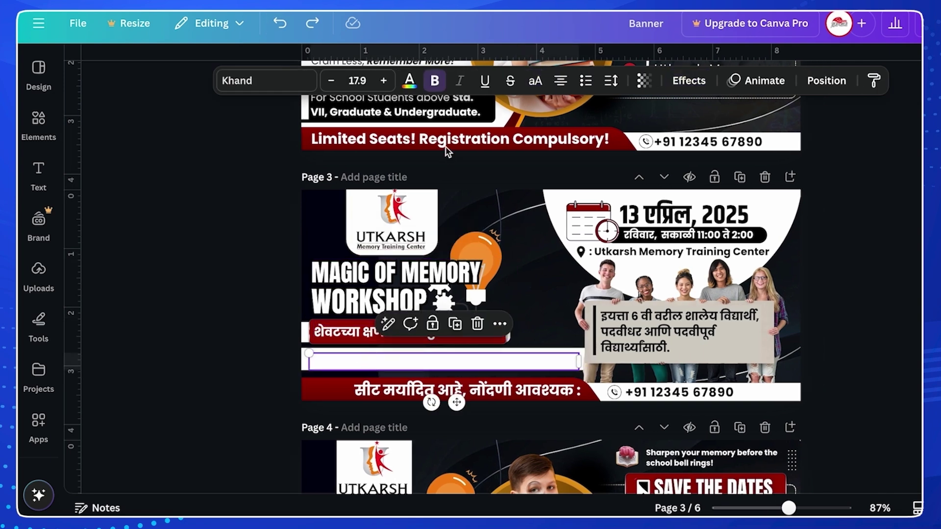
left_click(407, 81)
left_click(128, 225)
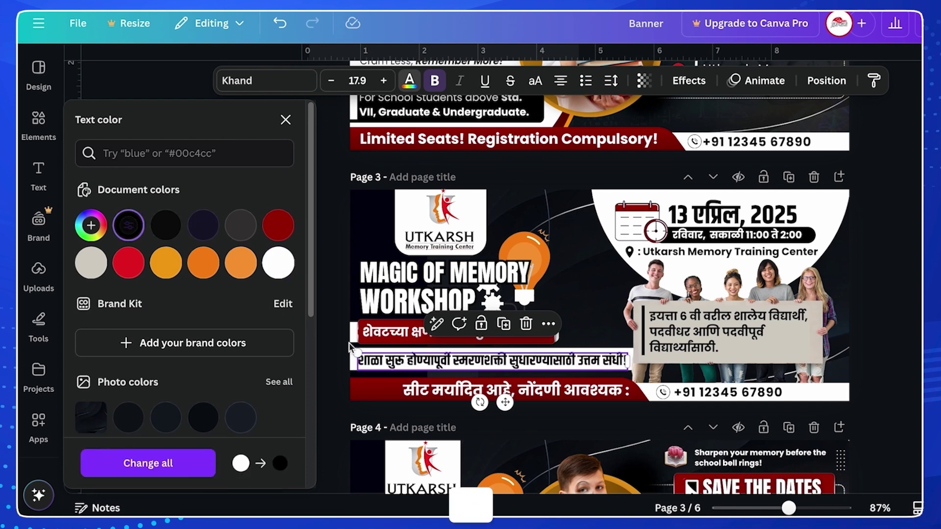
left_click_drag(386, 354, 390, 361)
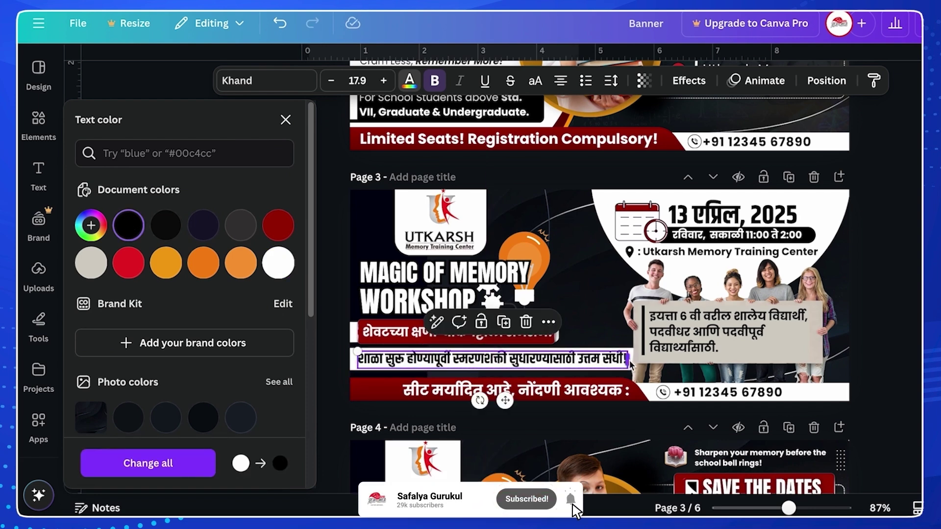
left_click_drag(631, 363, 638, 362)
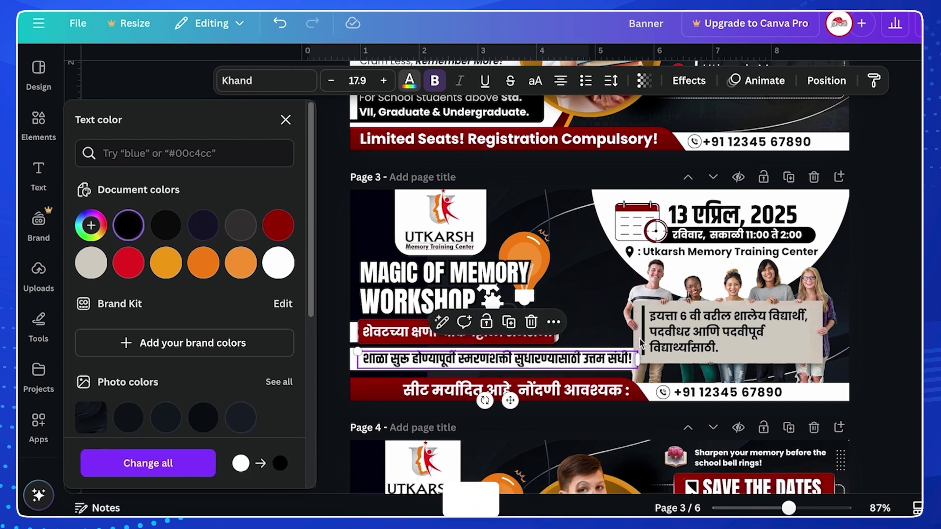
left_click(562, 83)
left_click(900, 255)
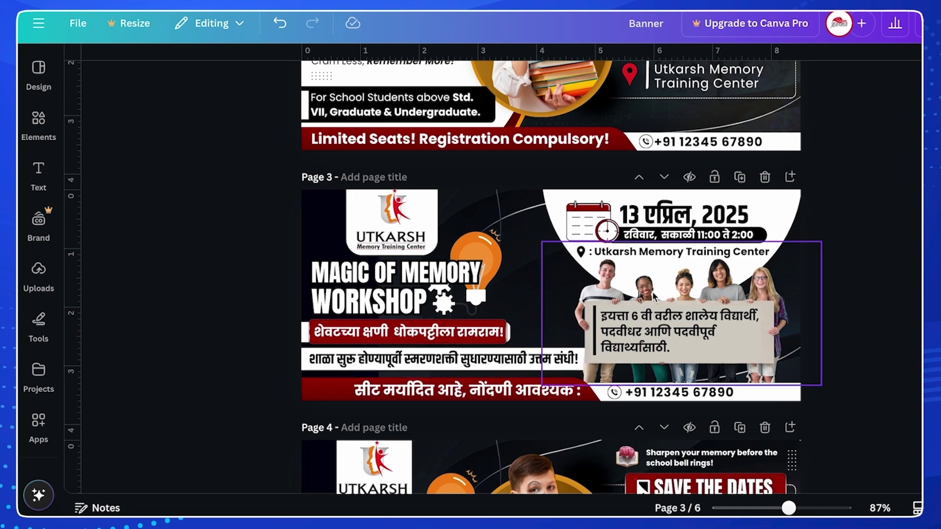
- Review the completed Marathi banner on page 3 alongside the English version on page 4
scroll(653, 296, "down", 4)
scroll(652, 295, "down", 1)
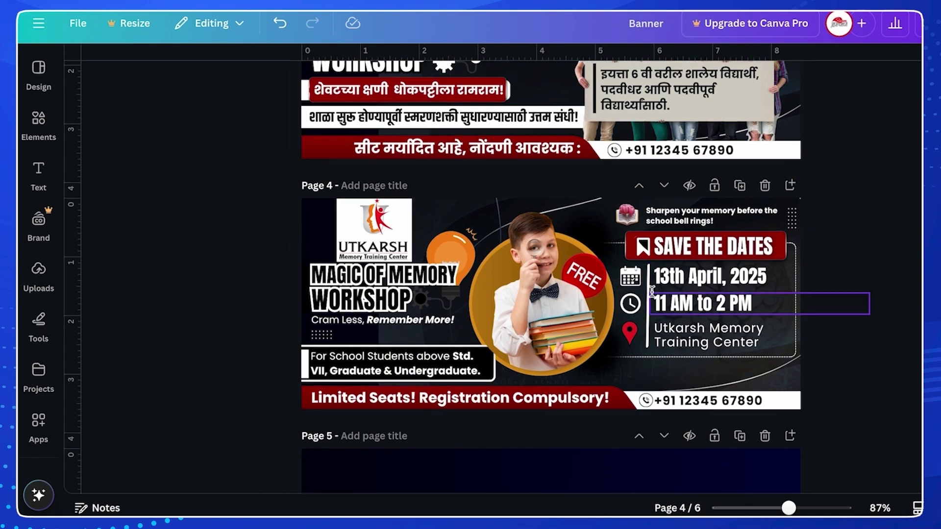
scroll(652, 294, "up", 1)
scroll(652, 293, "up", 5)
scroll(653, 294, "down", 2)
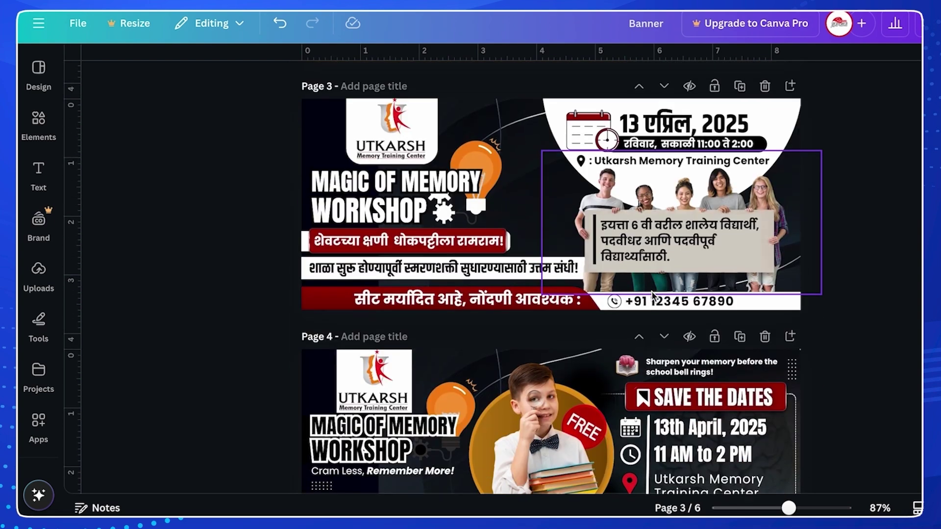
scroll(654, 296, "down", 1)
scroll(651, 292, "up", 5)
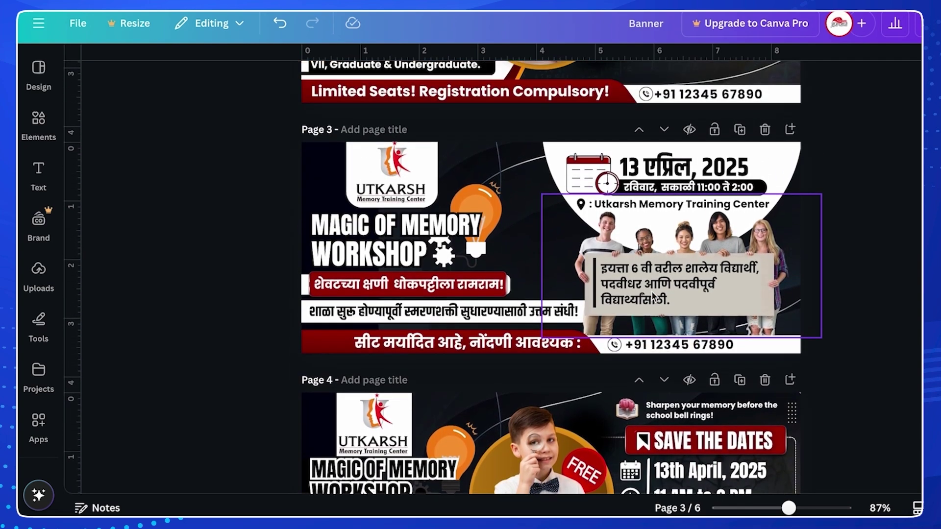